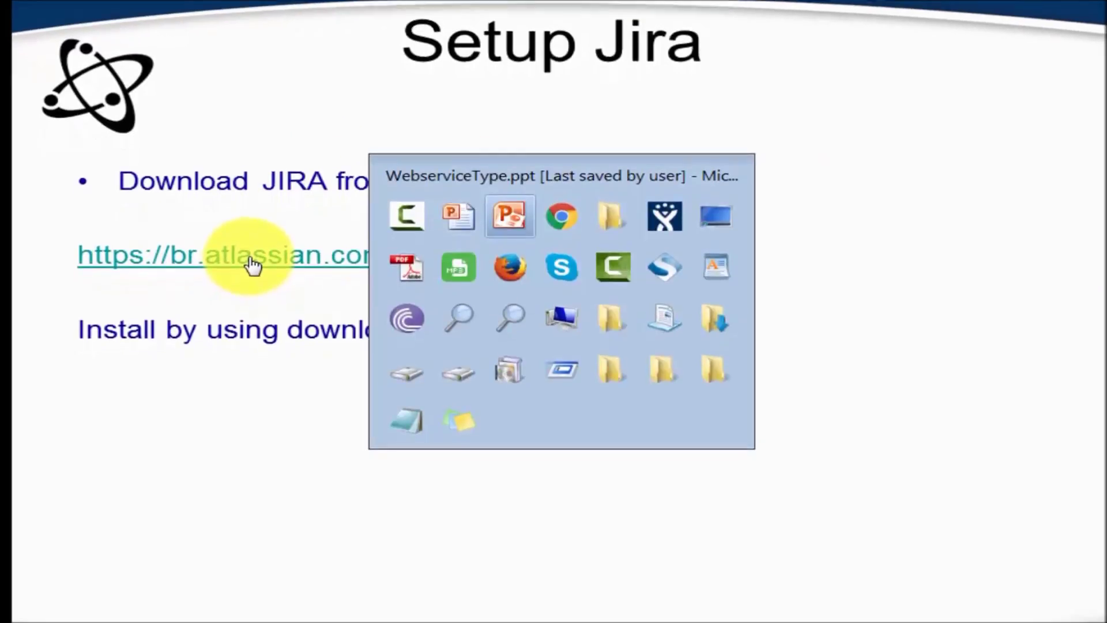
key(alt+Tab)
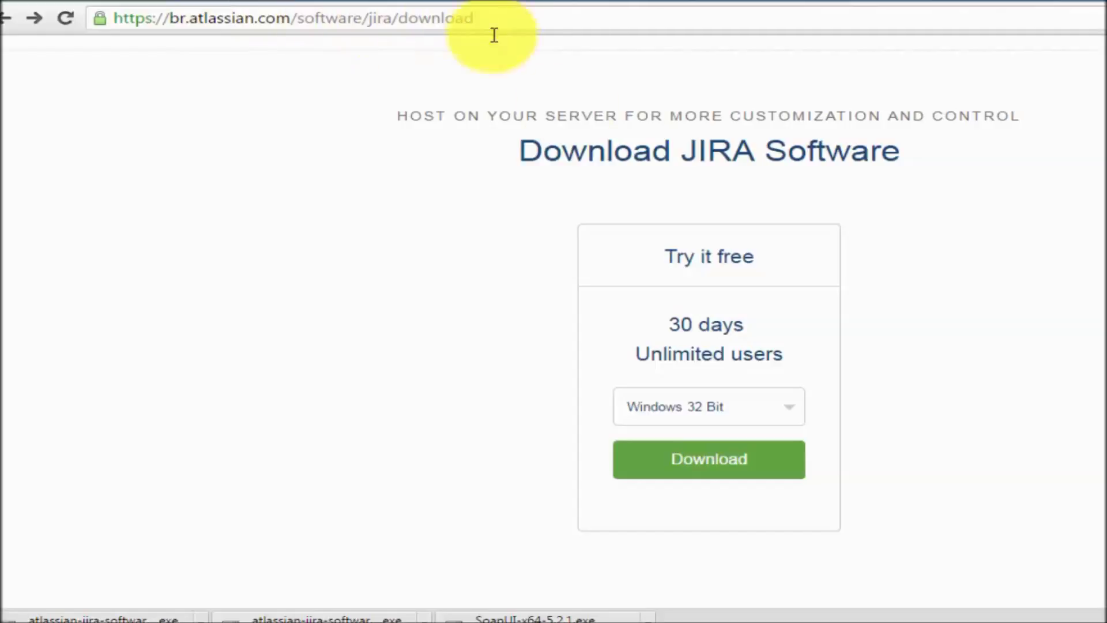
In Chrome, choose Windows 64 Bit and start downloading the JIRA Software installer
click(744, 406)
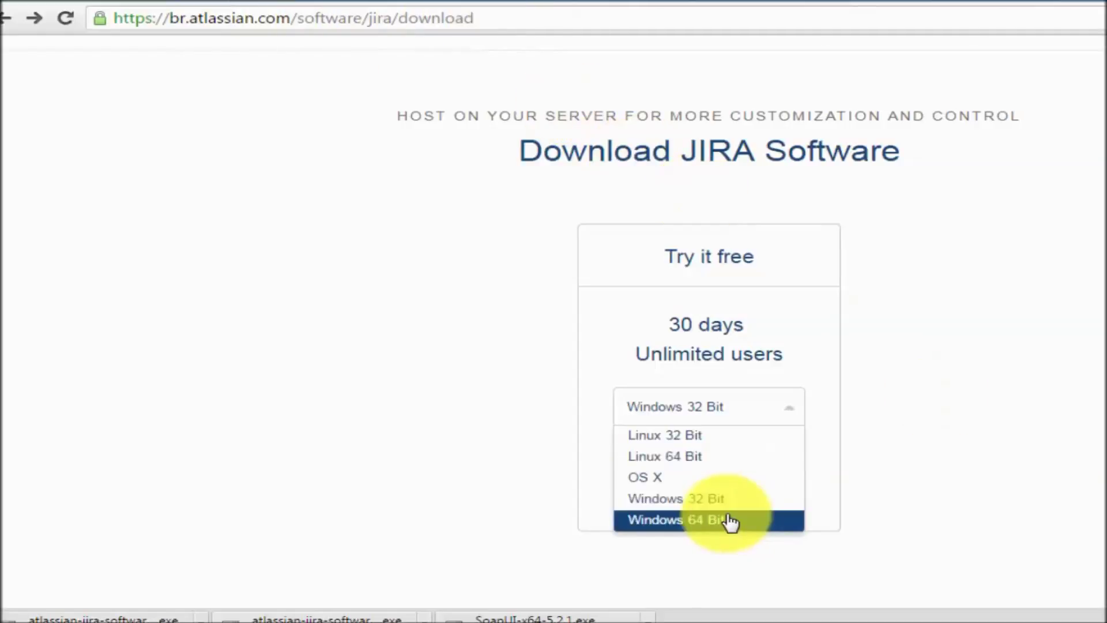
click(712, 522)
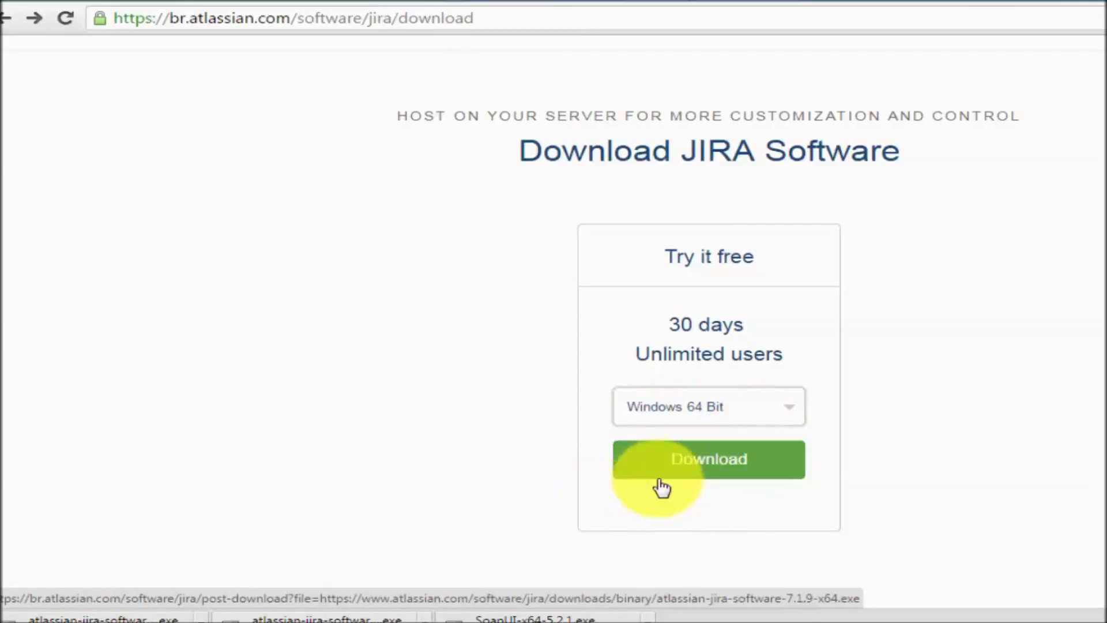
click(678, 477)
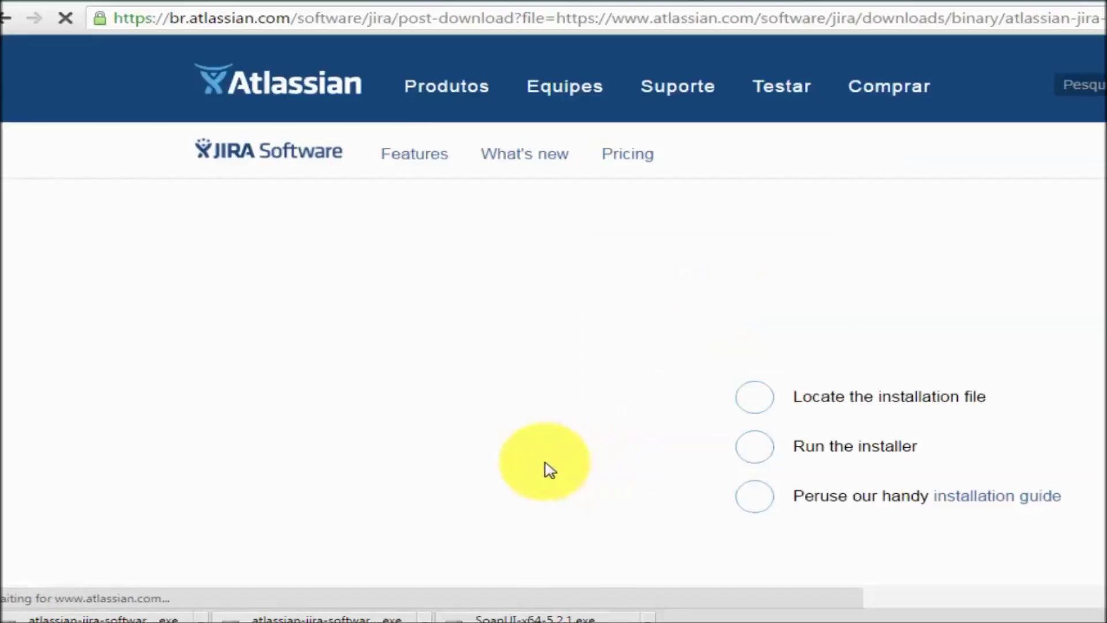
Show the downloaded atlassian-jira-software exe in its folder and run it
click(223, 608)
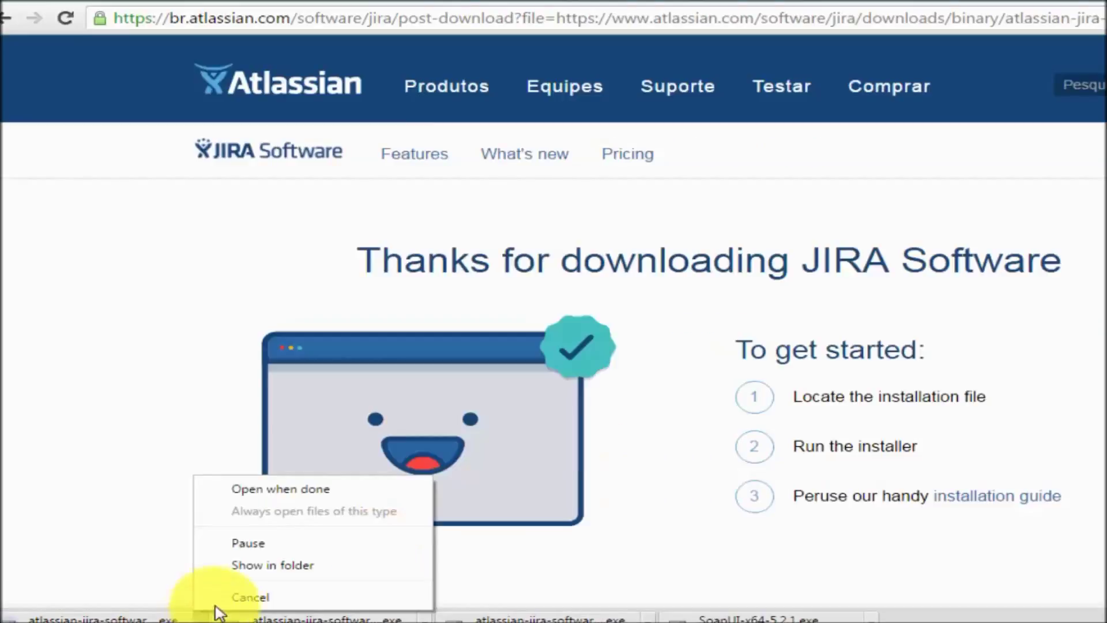
key(Escape)
key(alt+Tab)
key(alt+Tab)
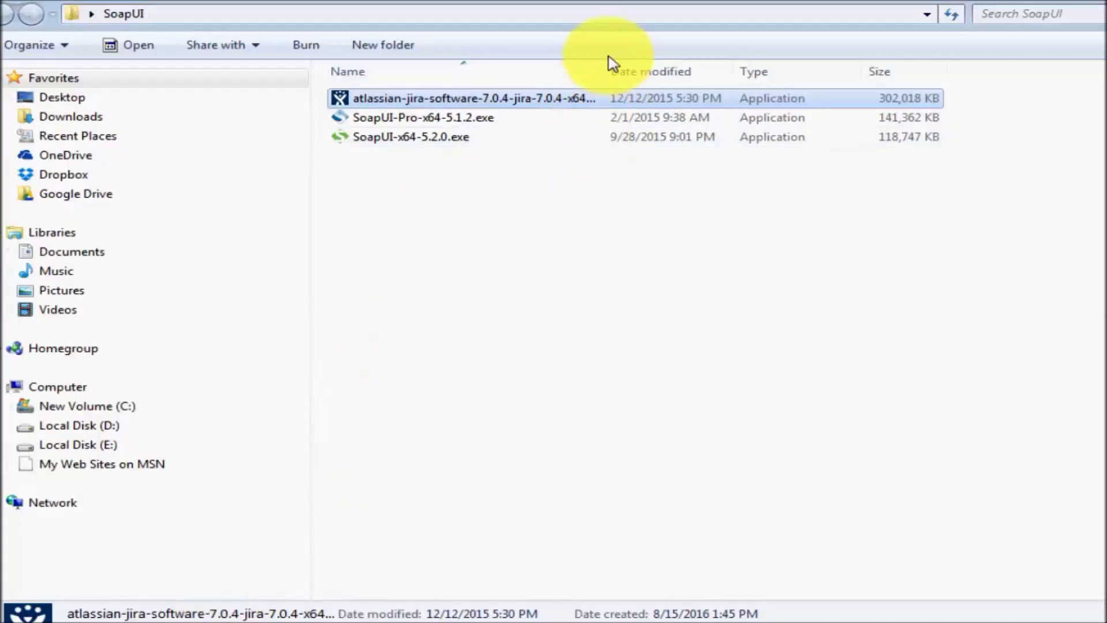
drag(607, 71, 675, 71)
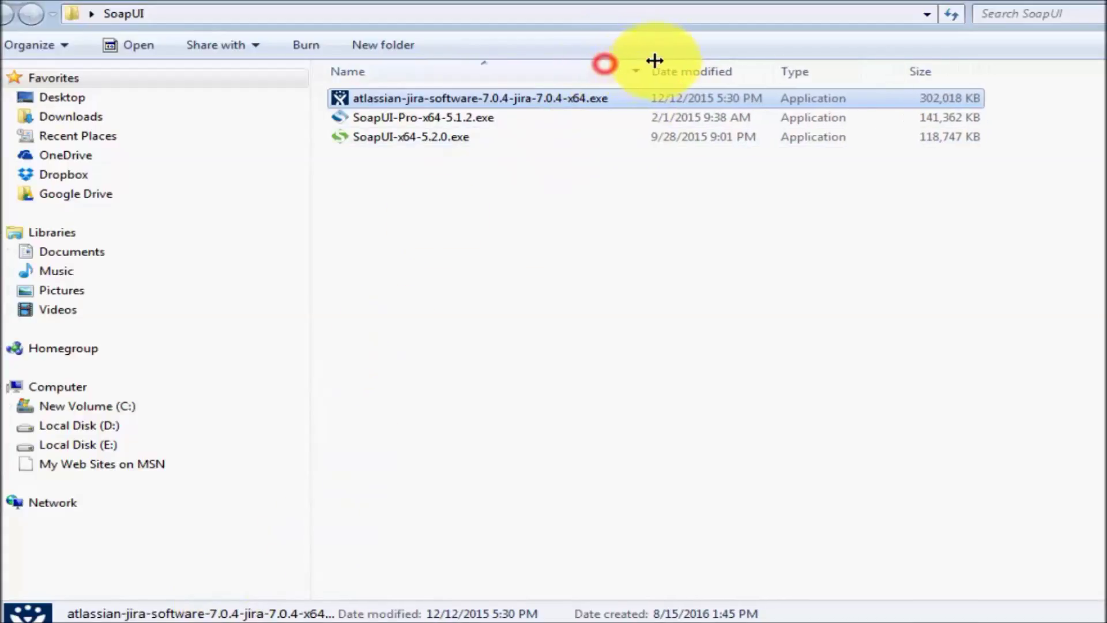
double_click(529, 98)
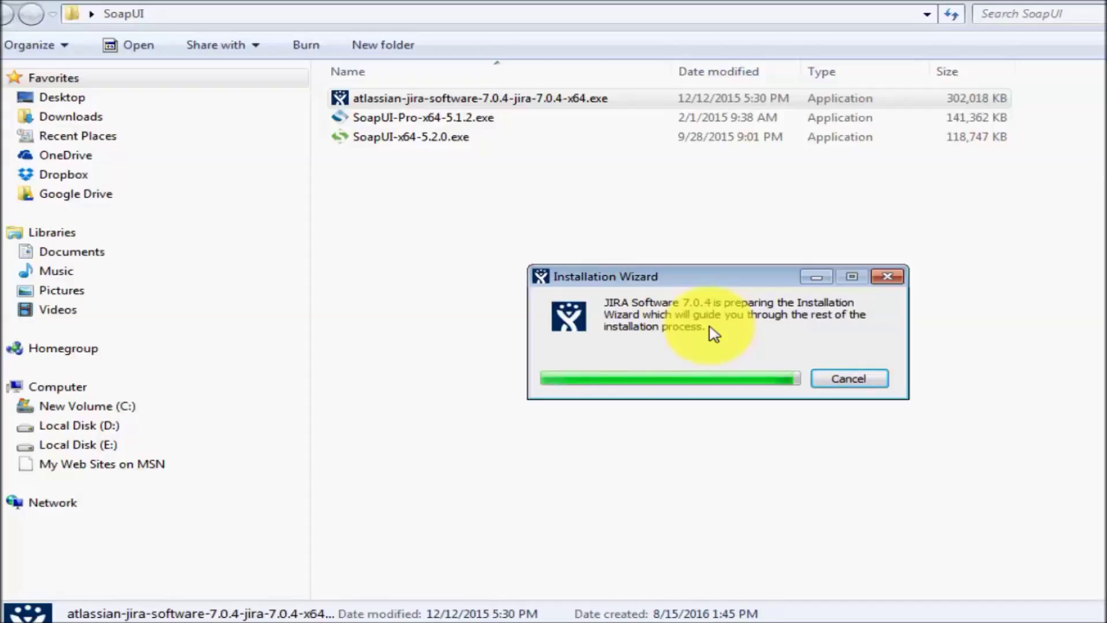
Proceed through the installer with Express Install and the default JIRA home directory
click(862, 487)
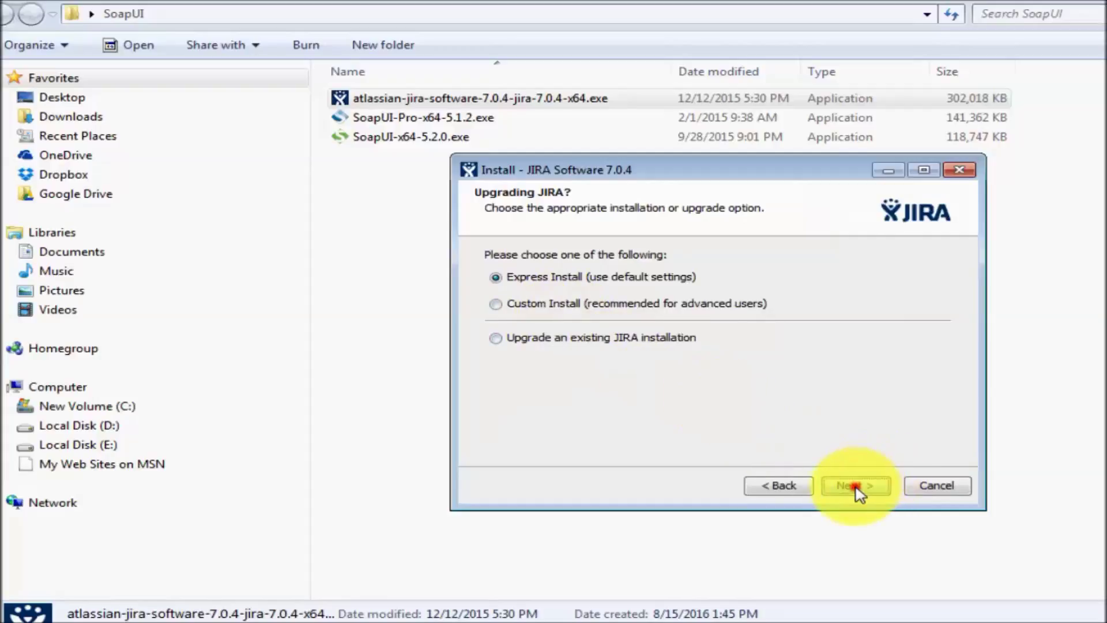
click(857, 485)
click(703, 364)
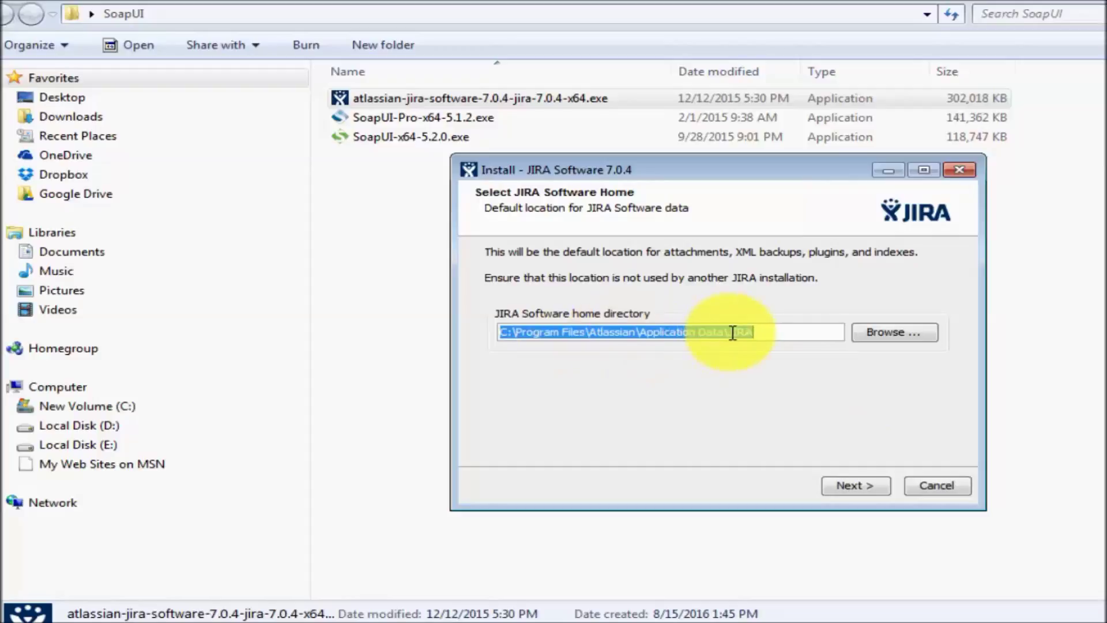
click(856, 486)
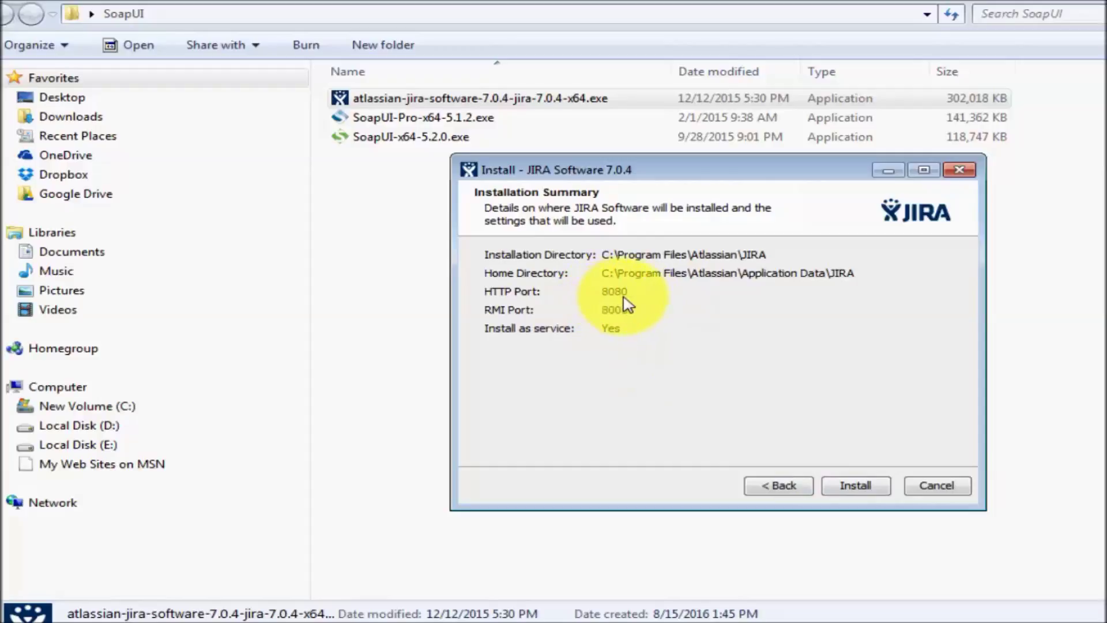
click(856, 486)
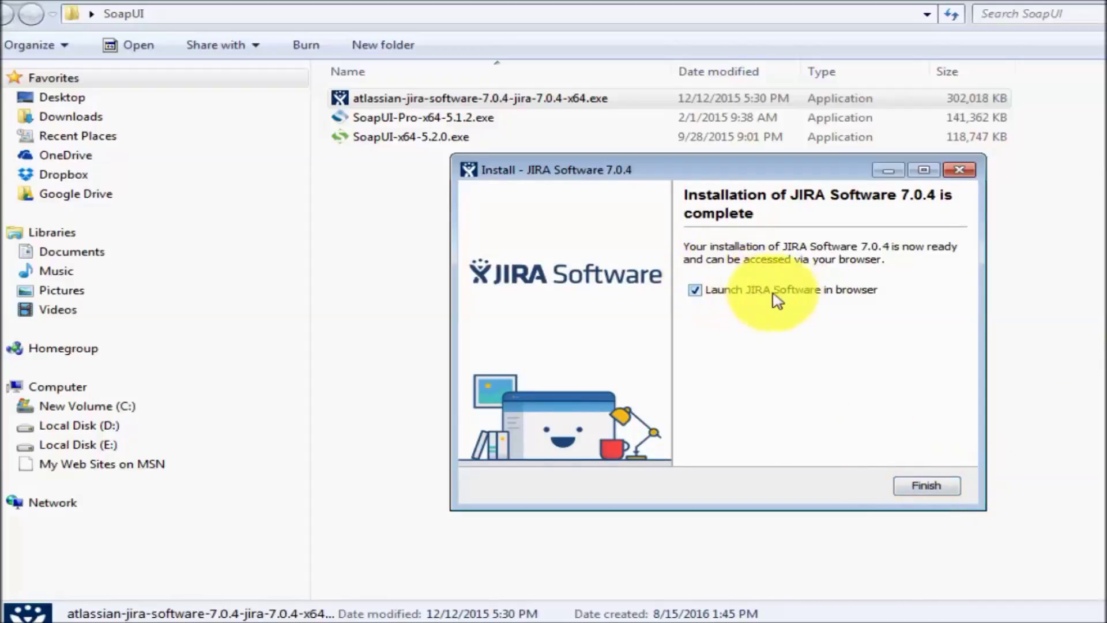
Finish the installer with Launch JIRA Software in browser left checked
click(924, 489)
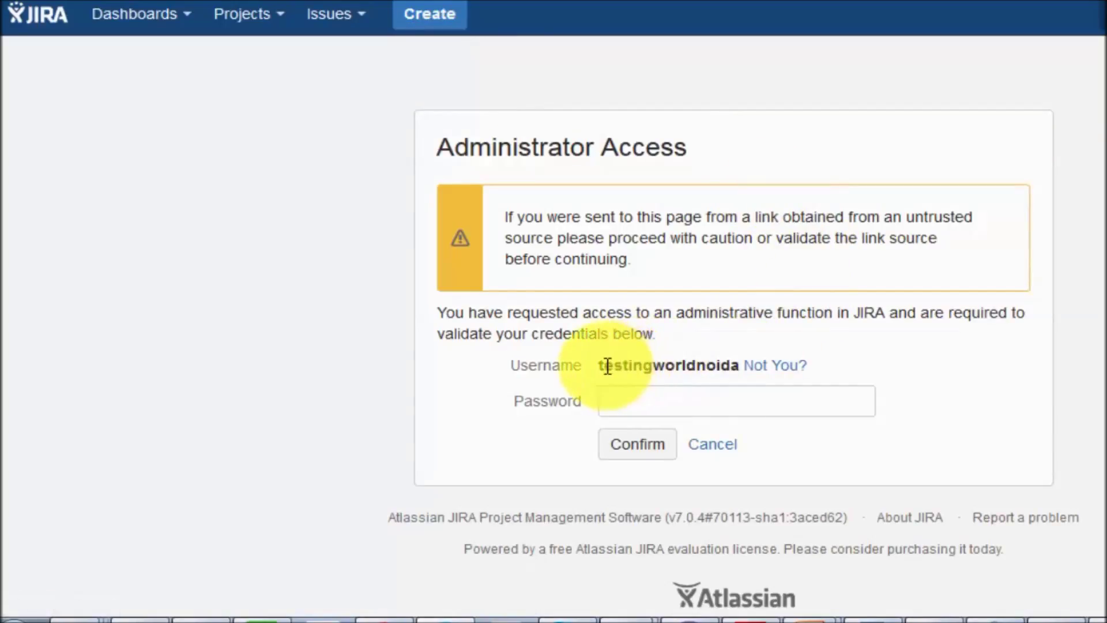
Confirm administrator access by entering the password on the Administrator Access page
drag(600, 365, 741, 365)
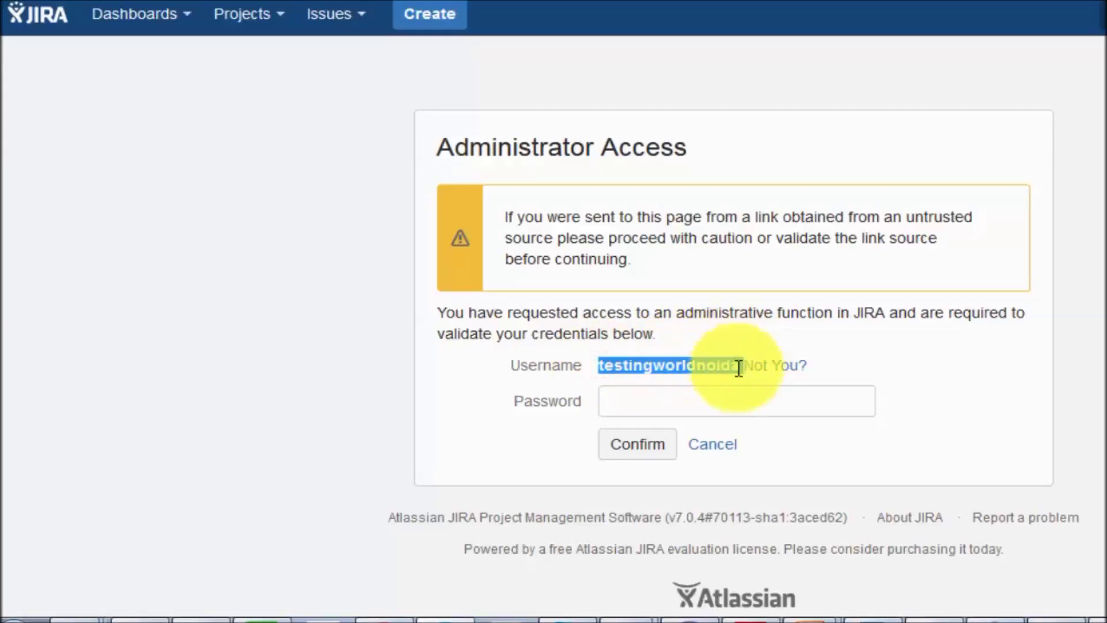
click(714, 398)
text(••••••)
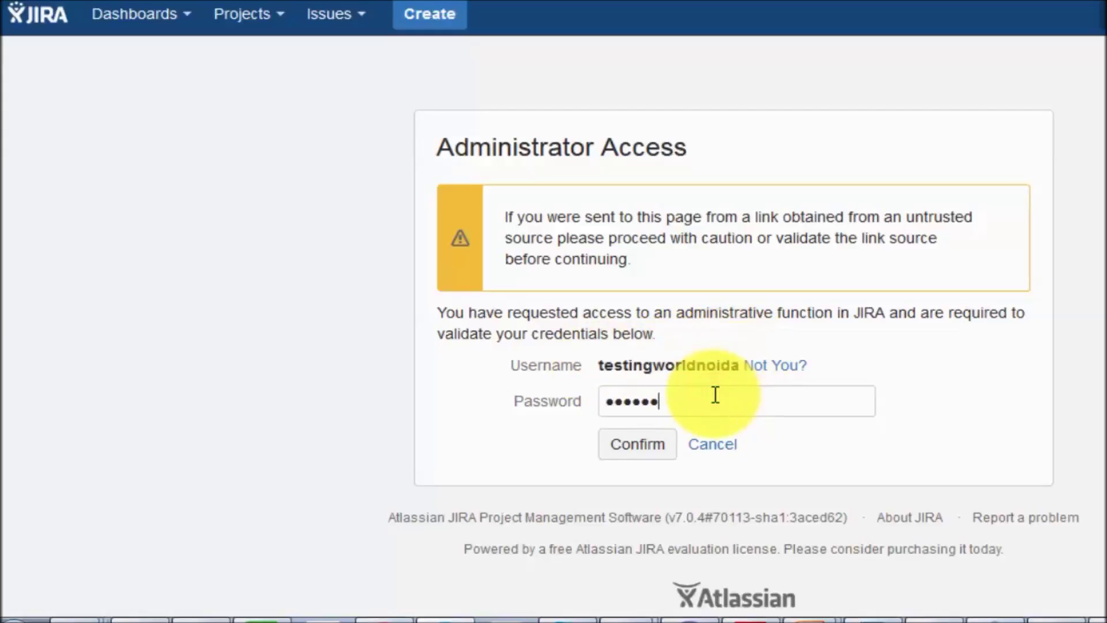
key(Return)
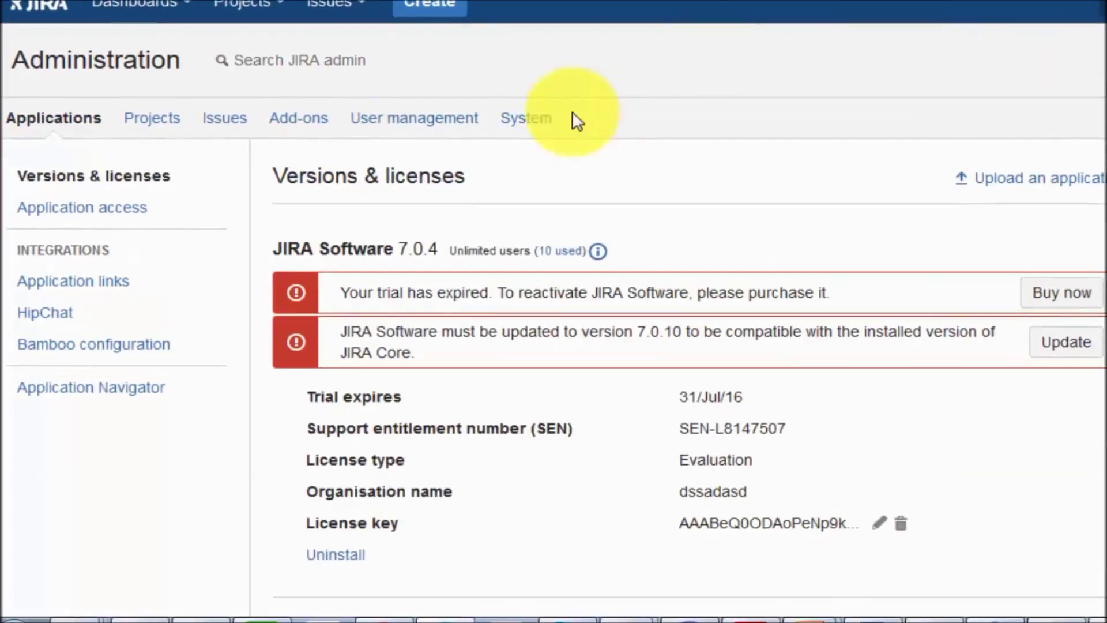
Add a new project from the administration Projects list using the Task management template
click(141, 123)
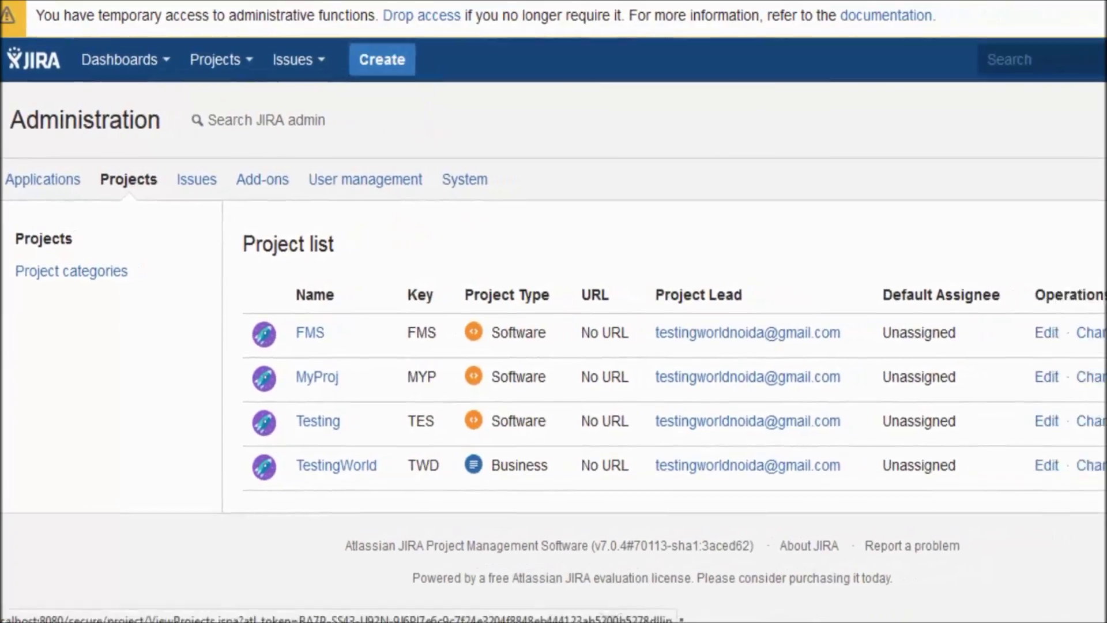
click(1043, 259)
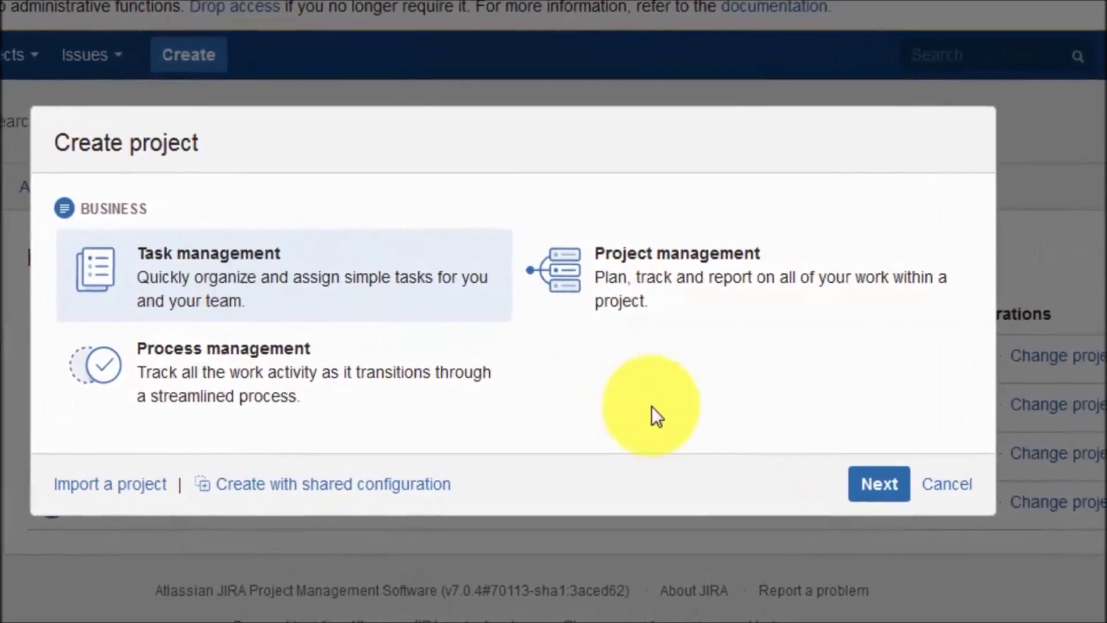
click(887, 481)
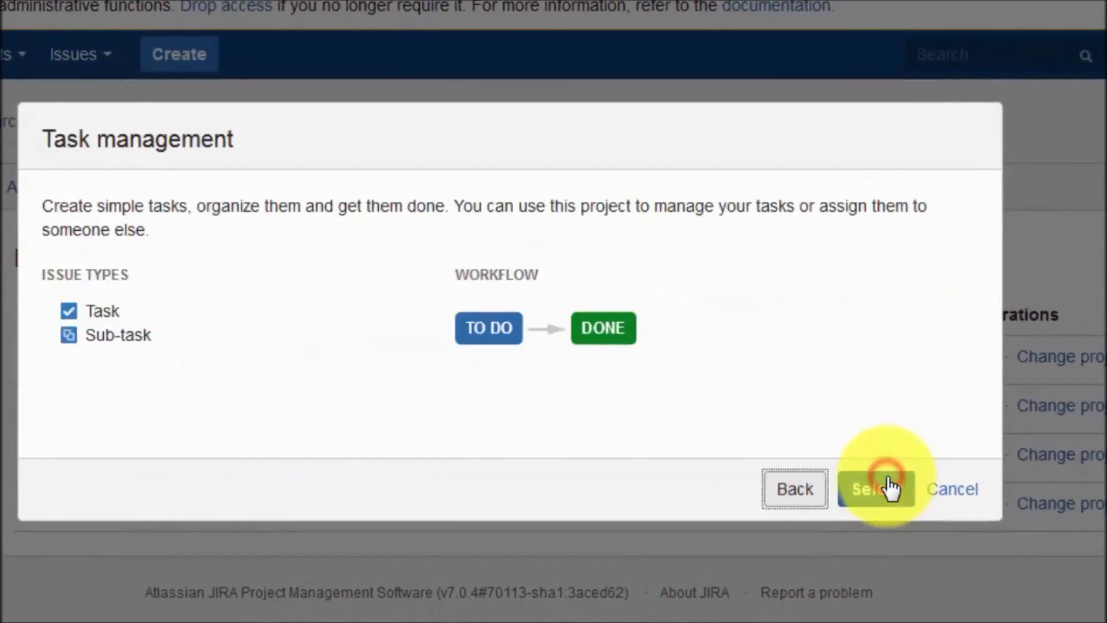
click(890, 488)
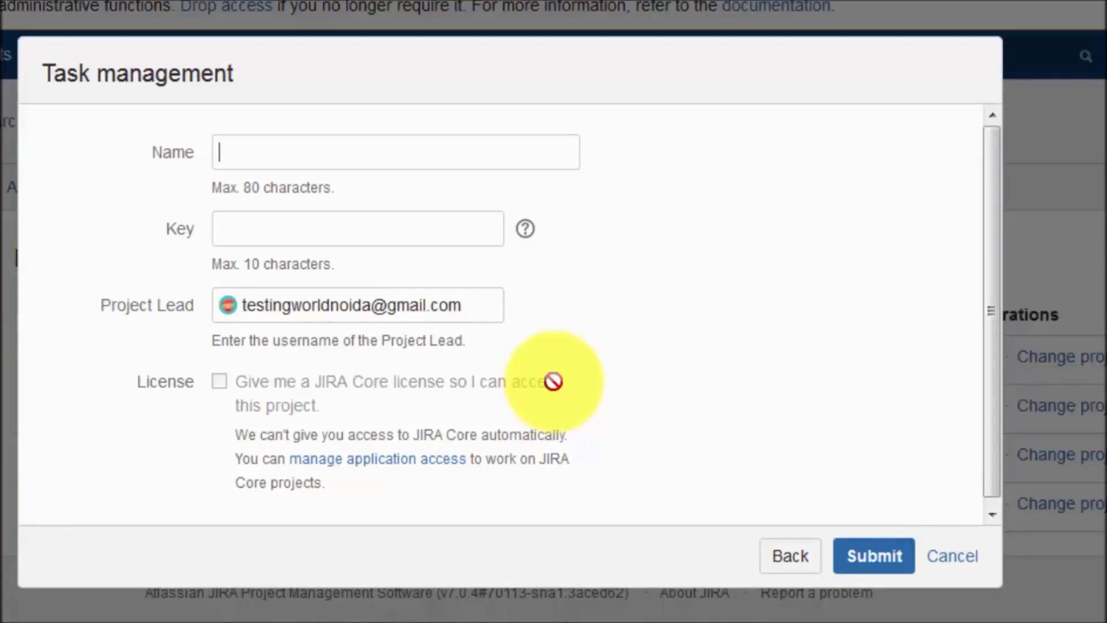
text(l)
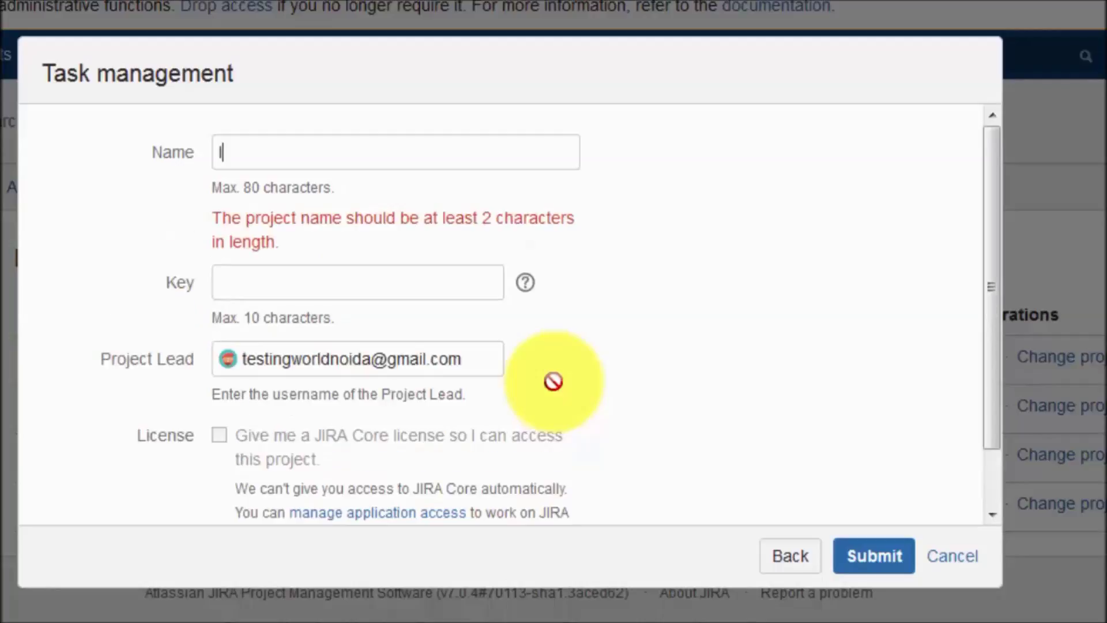
text(MS)
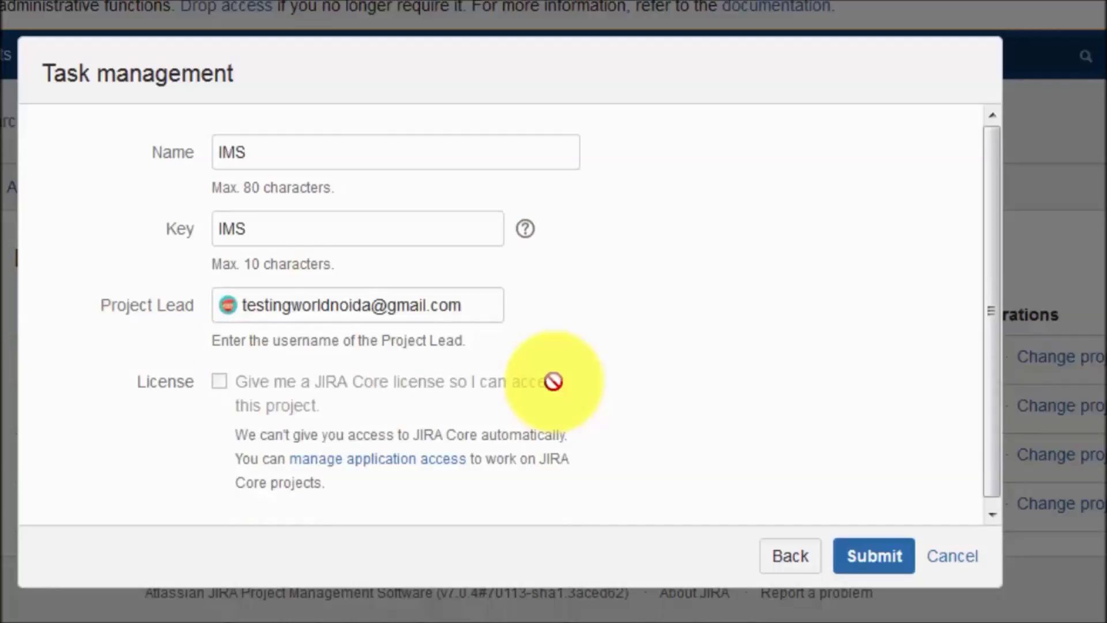
Name the project Inventory Management System, confirm key IMS, and submit it
key(BackSpace)
key(BackSpace)
text(nve)
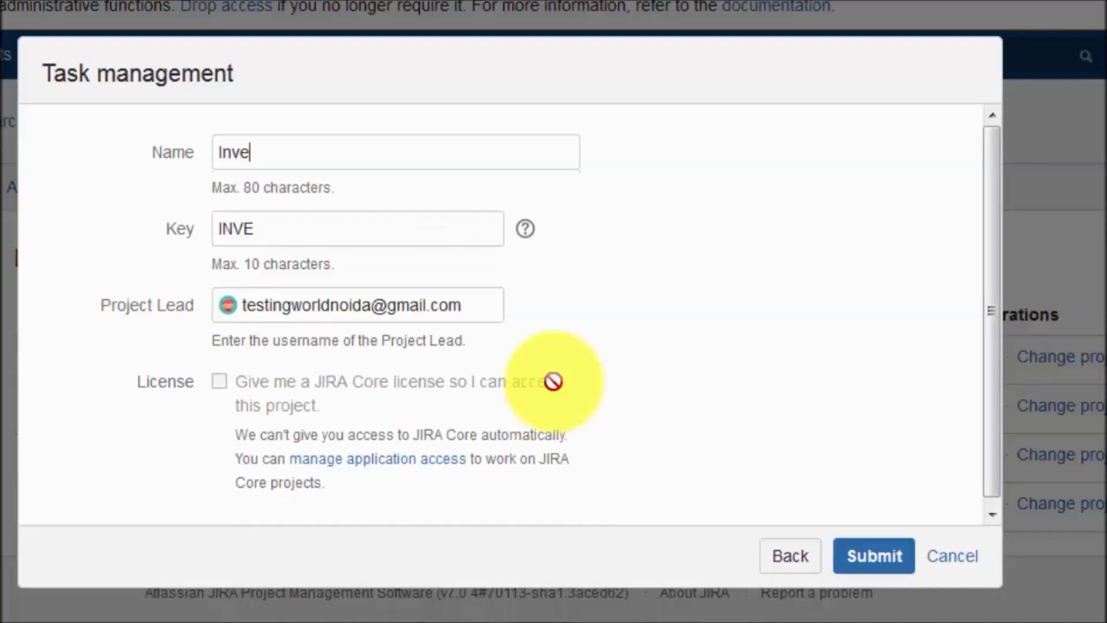
text(ntory )
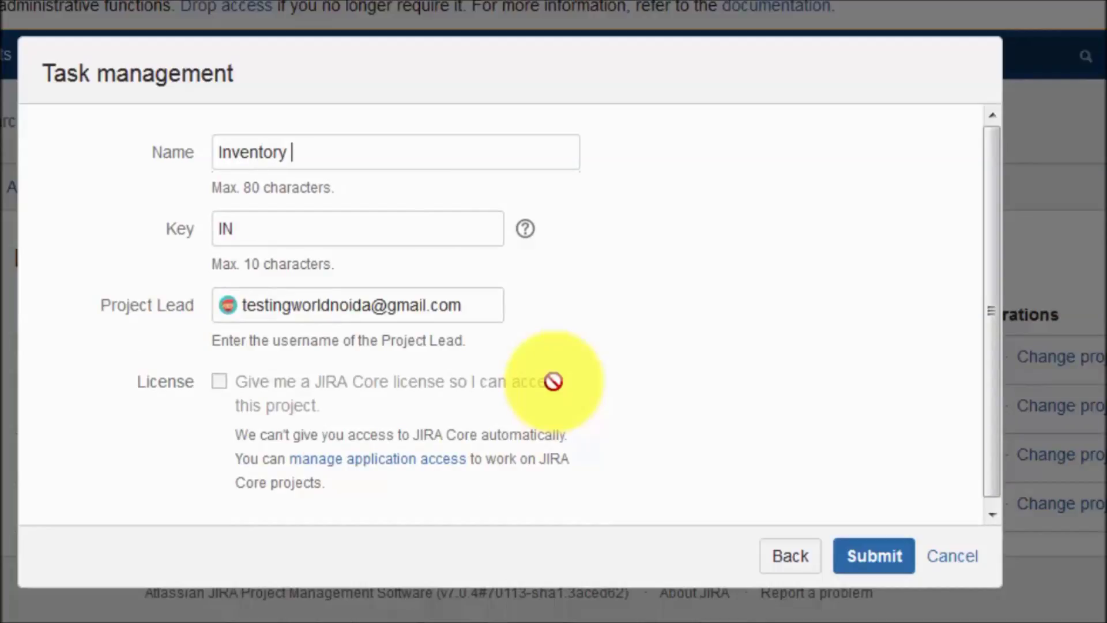
text(Management Sy)
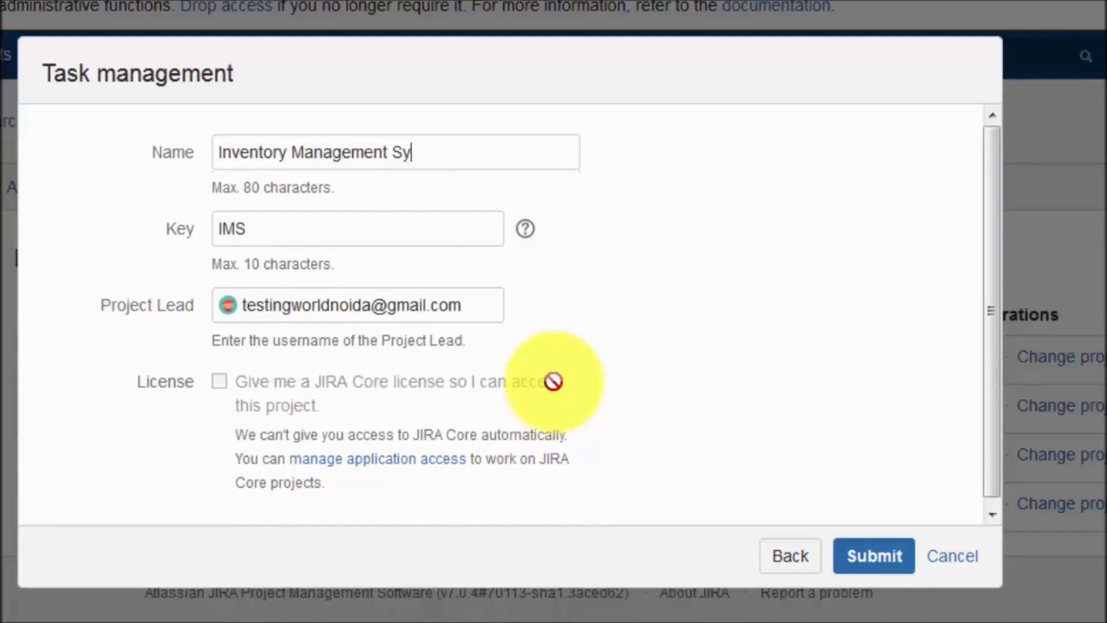
text(stem)
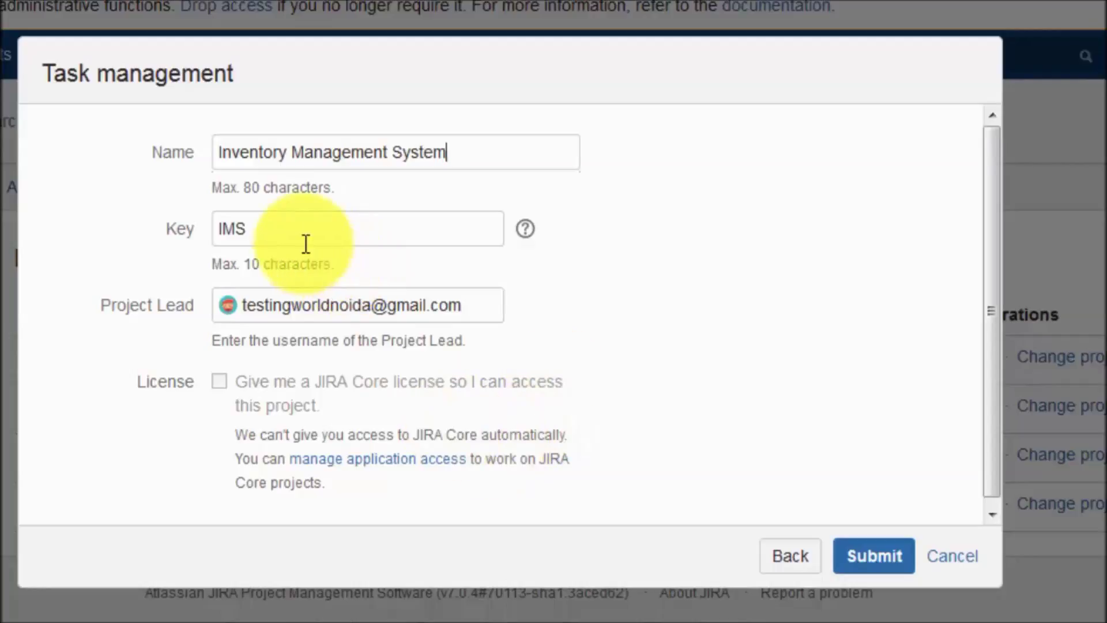
click(273, 240)
double_click(276, 229)
click(294, 228)
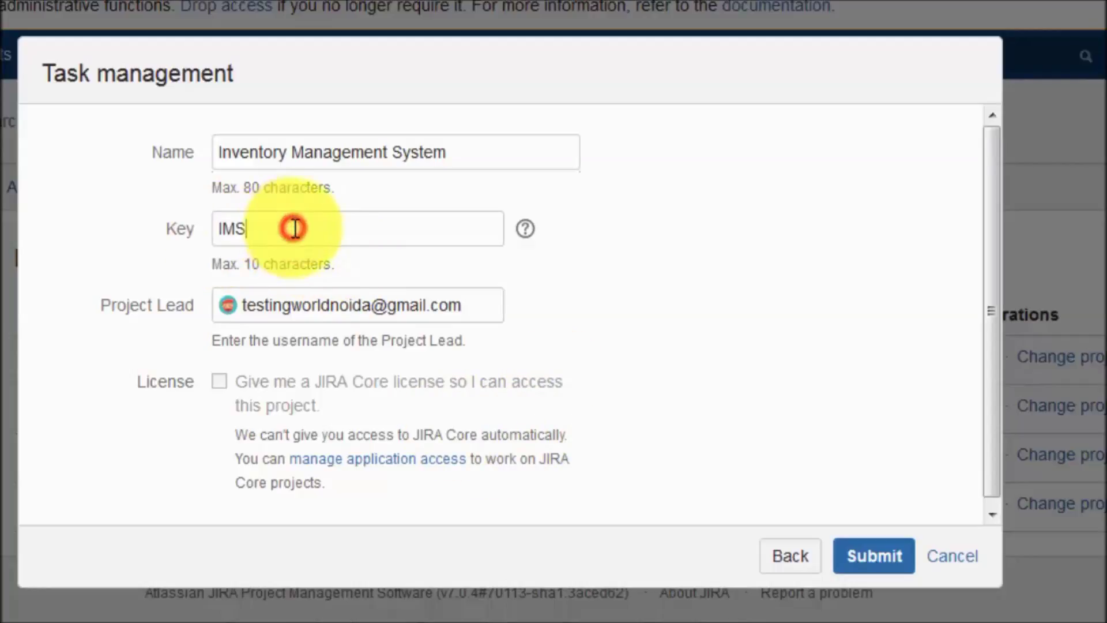
drag(294, 229, 223, 229)
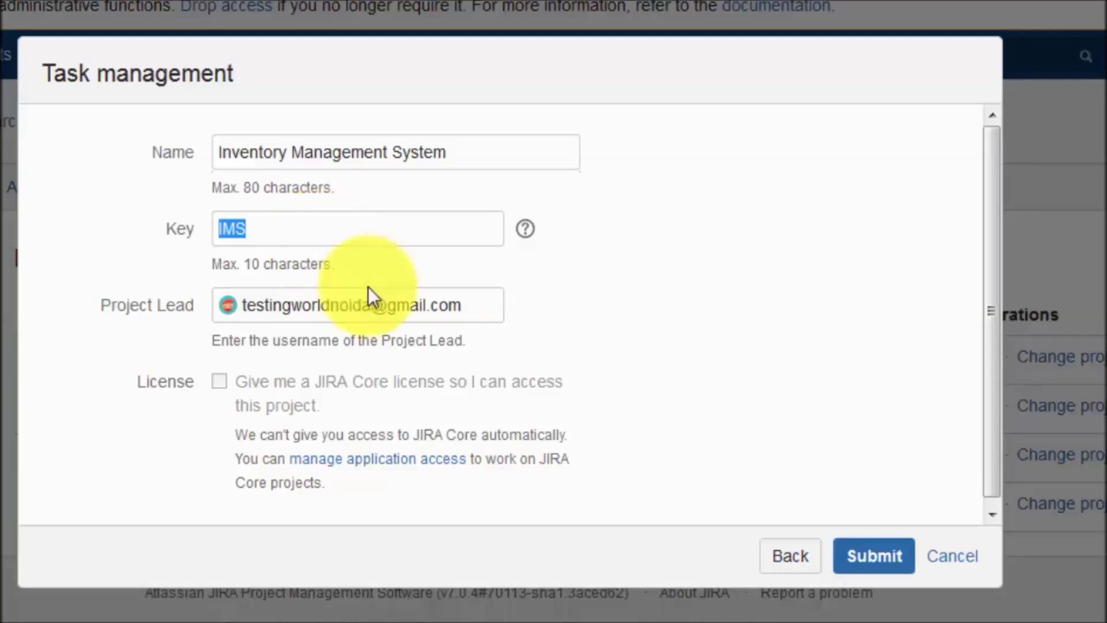
click(880, 567)
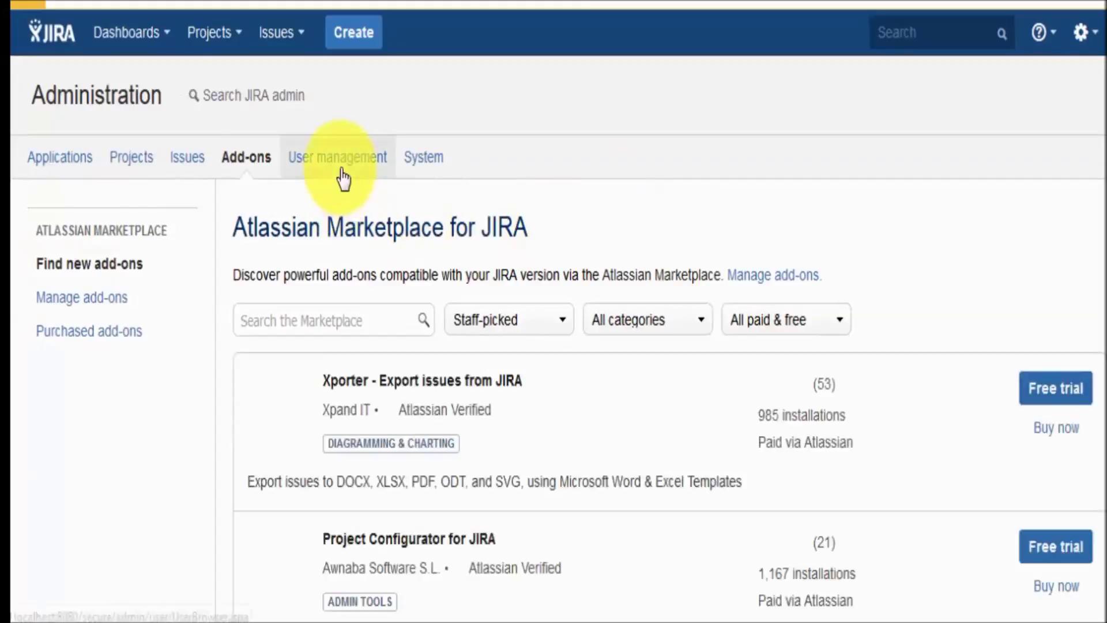
Open User management in Administration to view the Users table
click(345, 160)
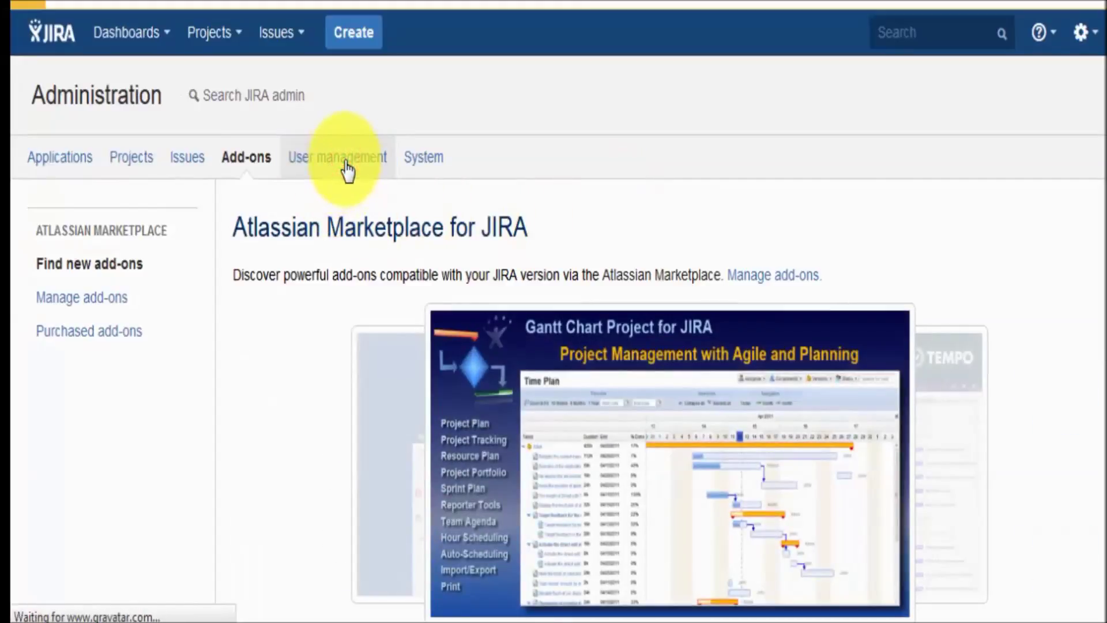
scroll(1038, 173, down, 2)
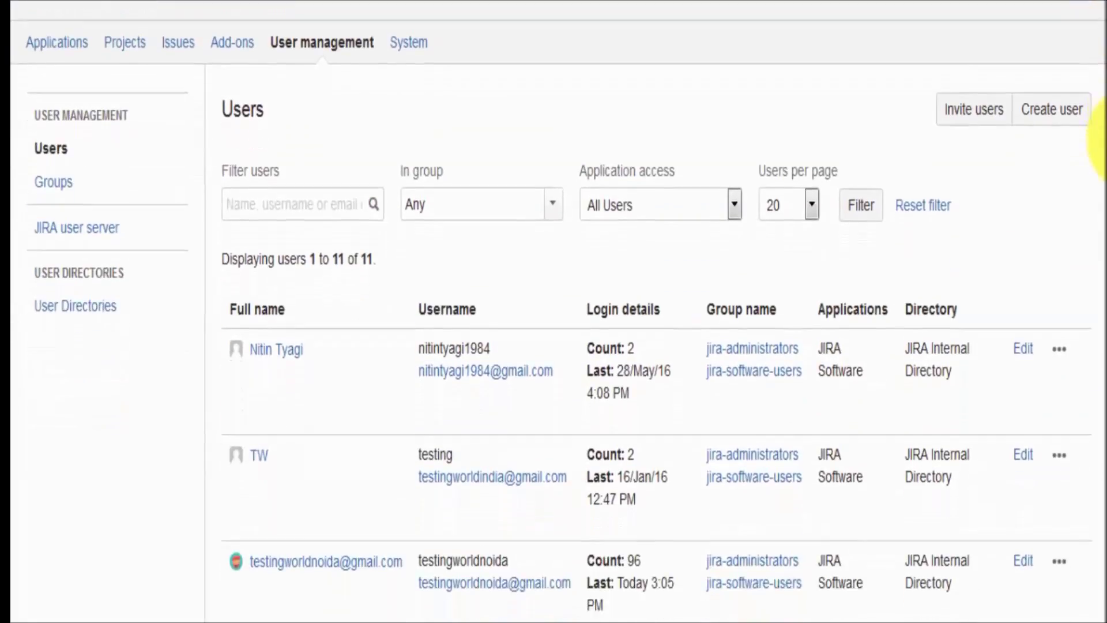
scroll(951, 129, down, 1)
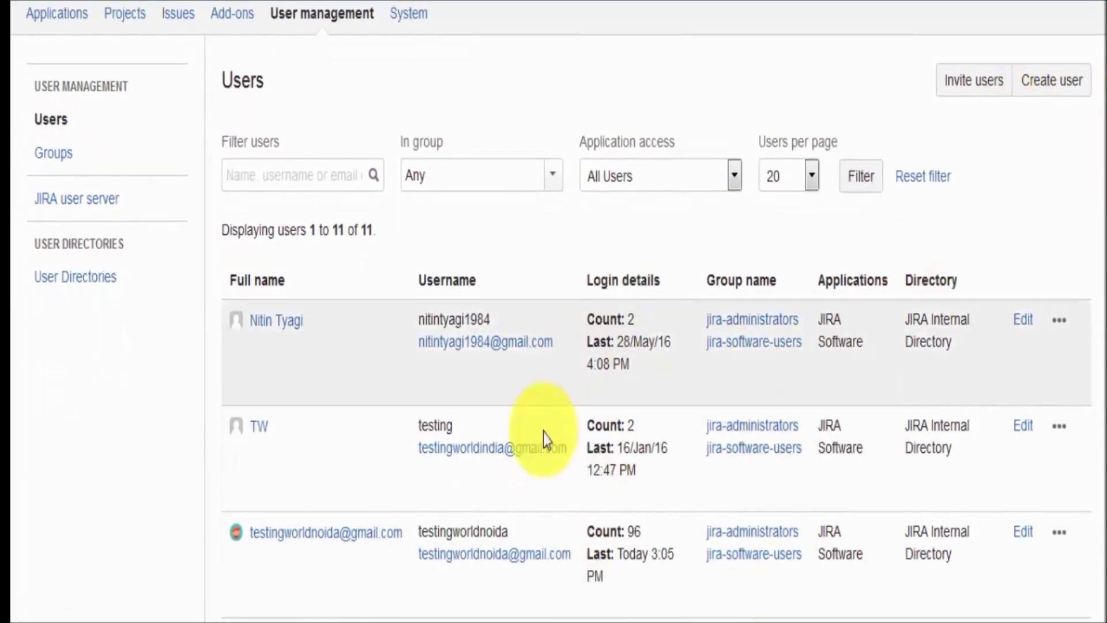
Create user Testing World with username tworld123, an email address and a password
click(1063, 84)
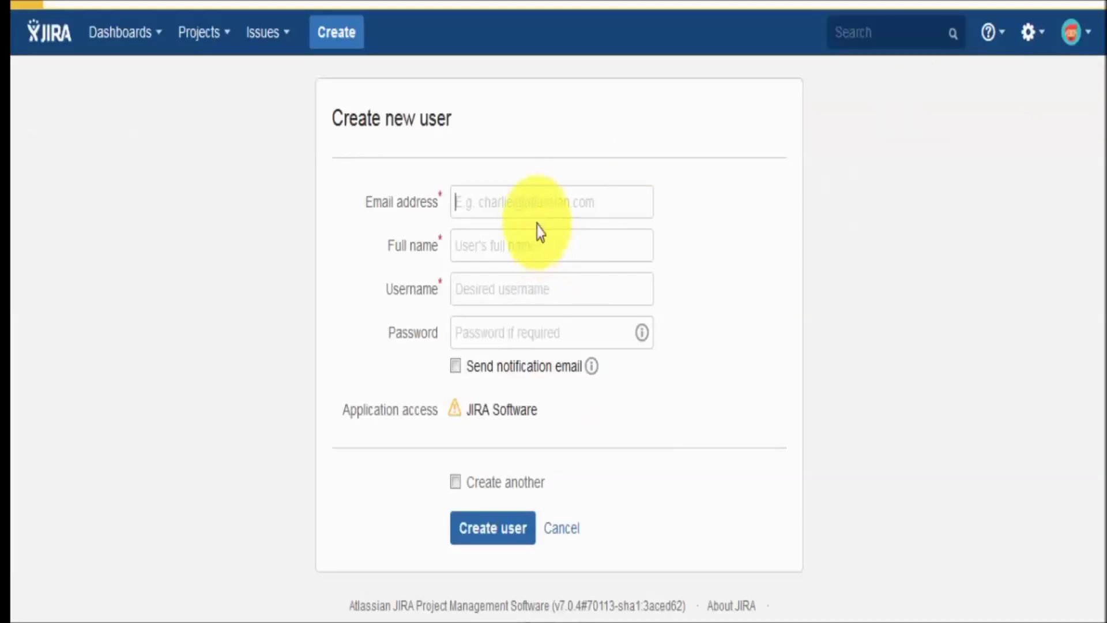
click(531, 205)
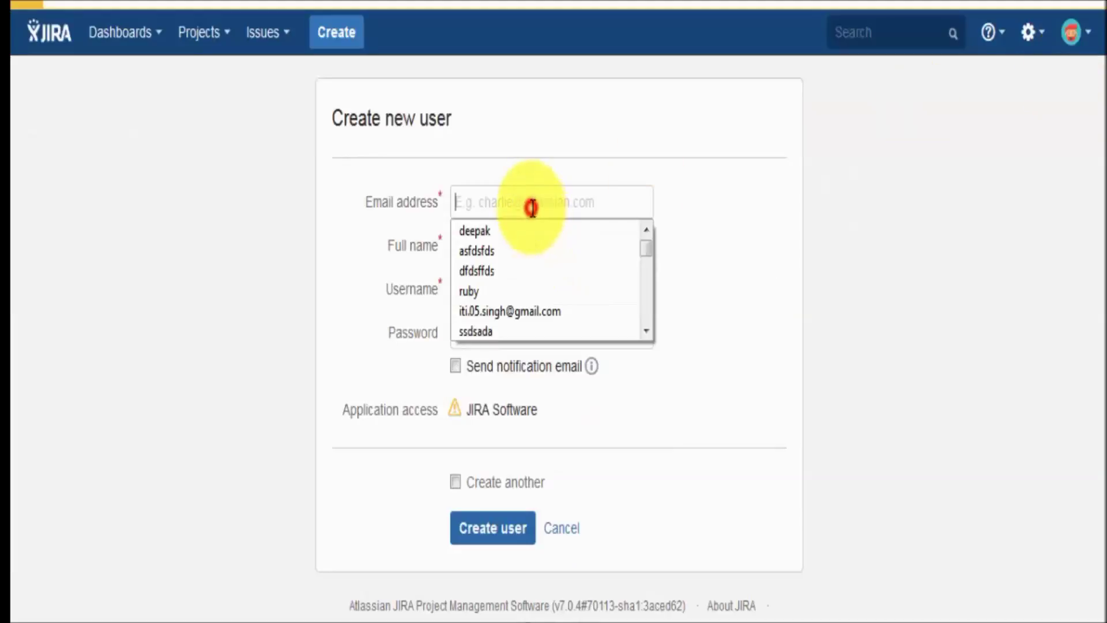
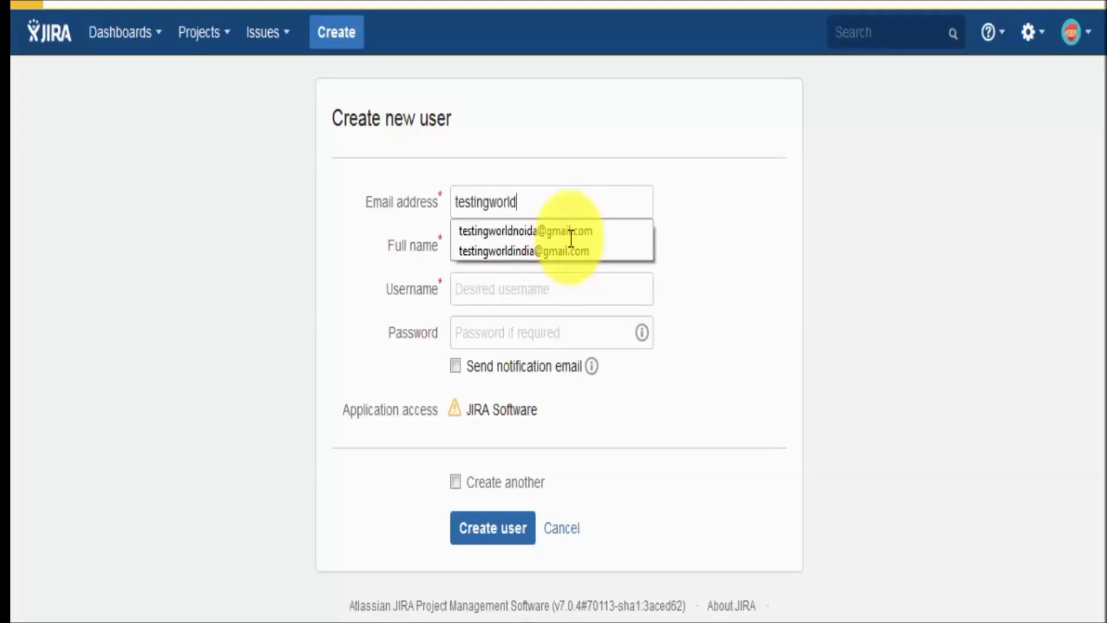
key(Tab)
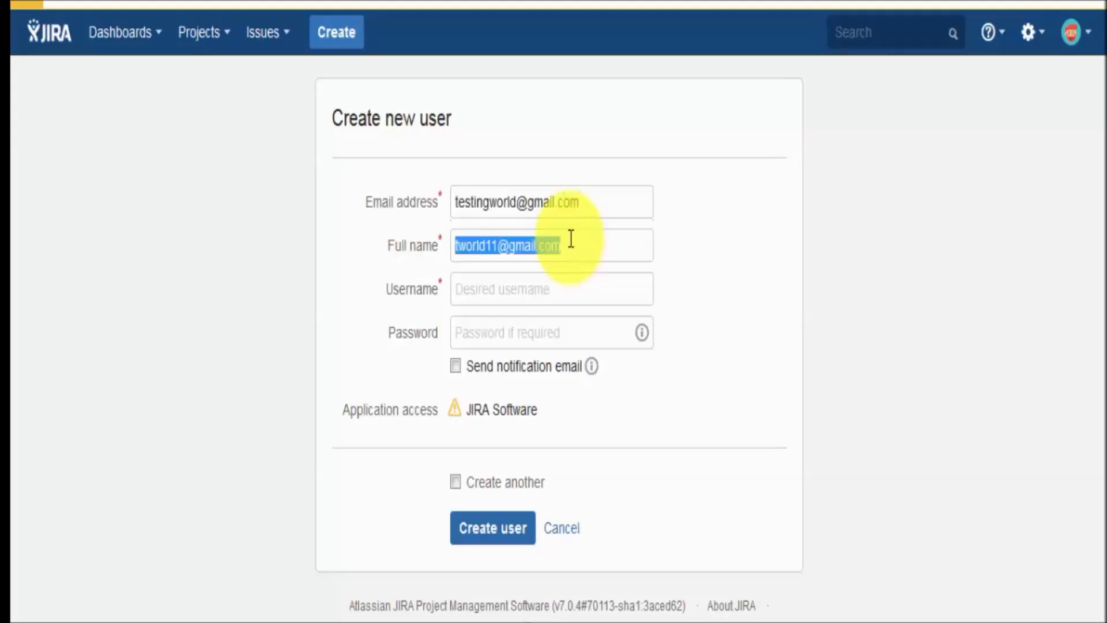
text(Testin)
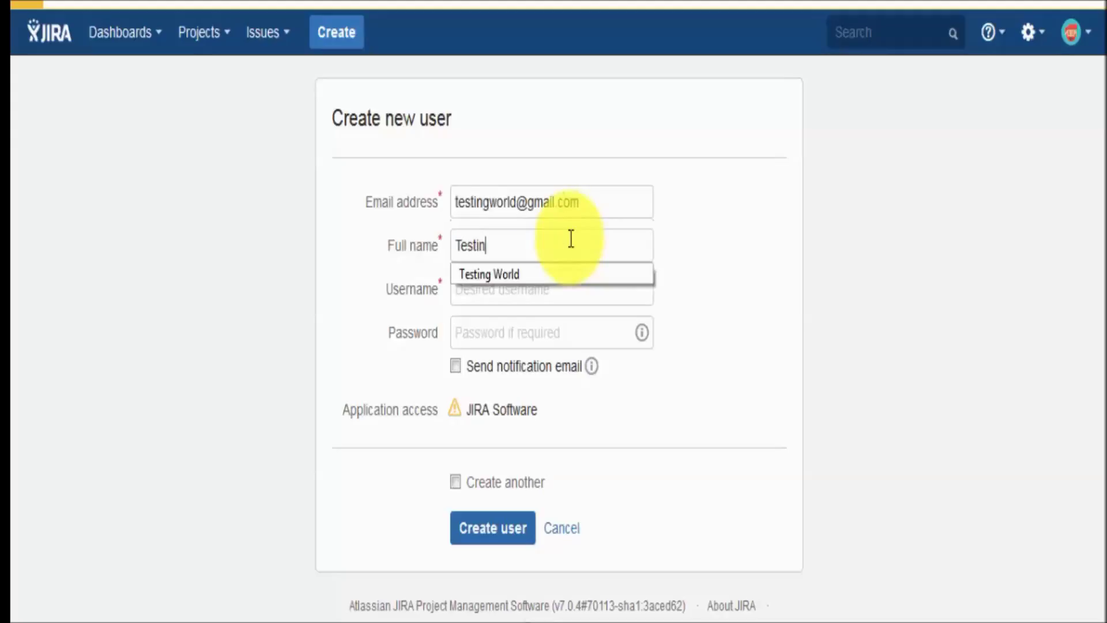
key(Down)
key(Return)
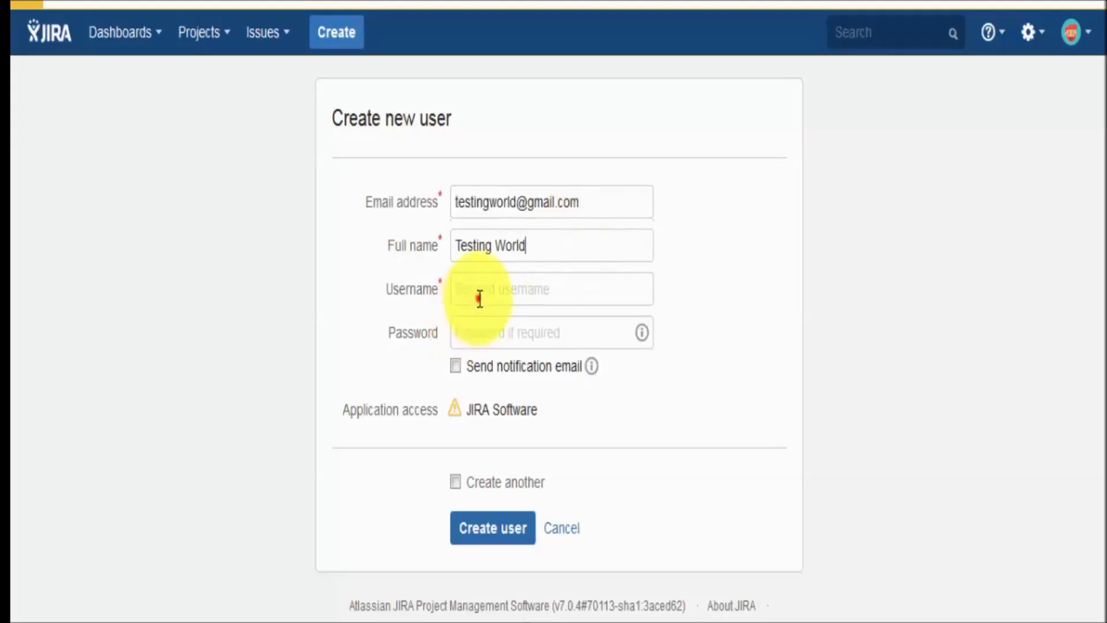
click(478, 298)
text(twor)
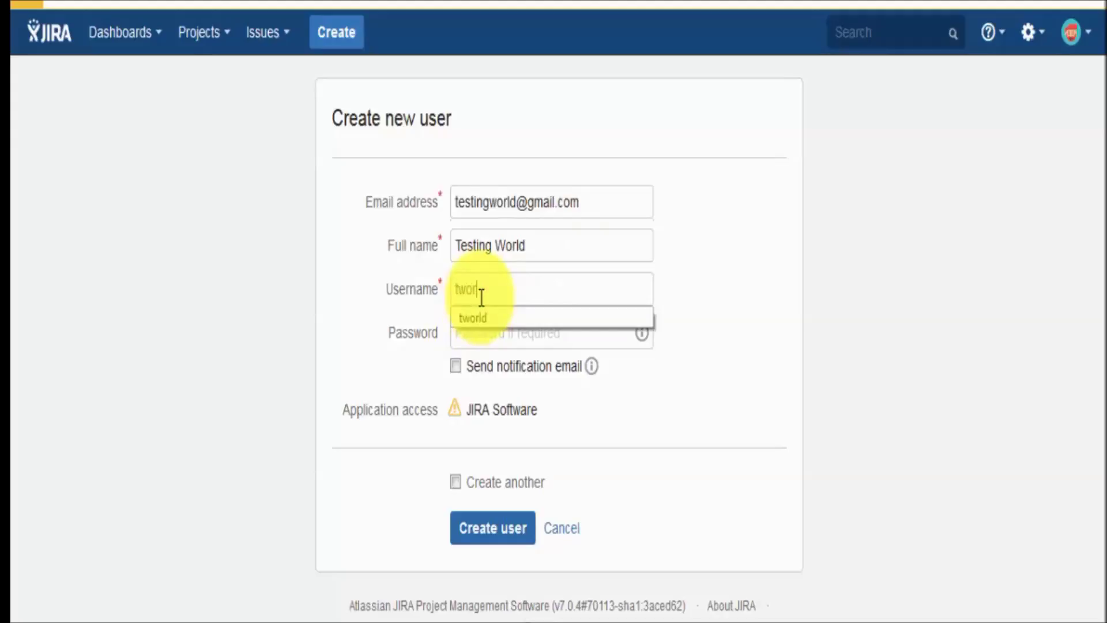
text(23)
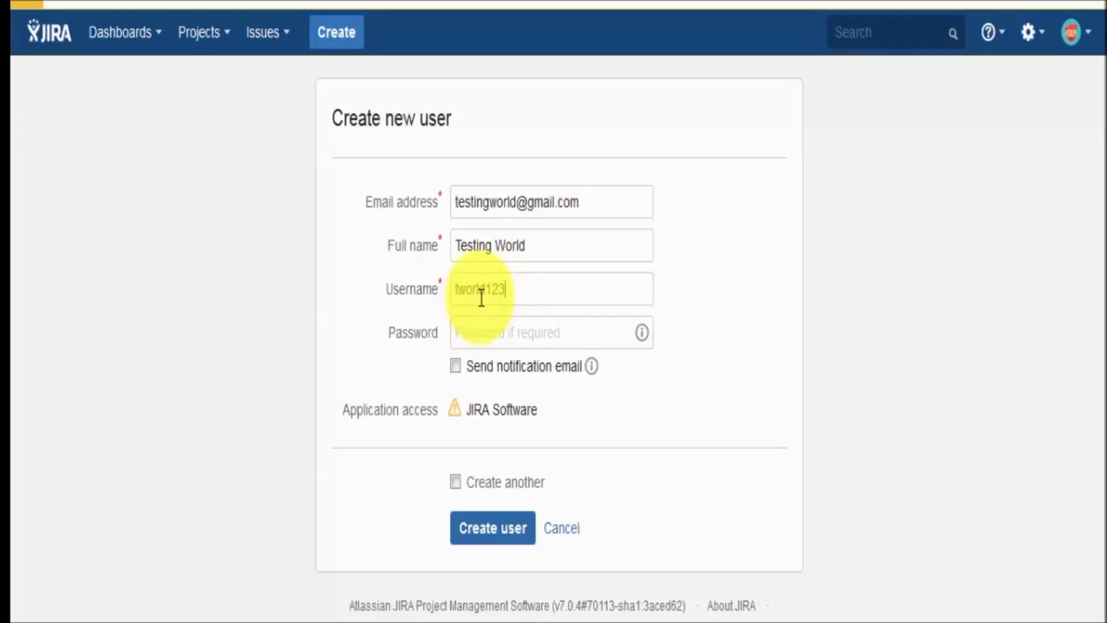
key(Tab)
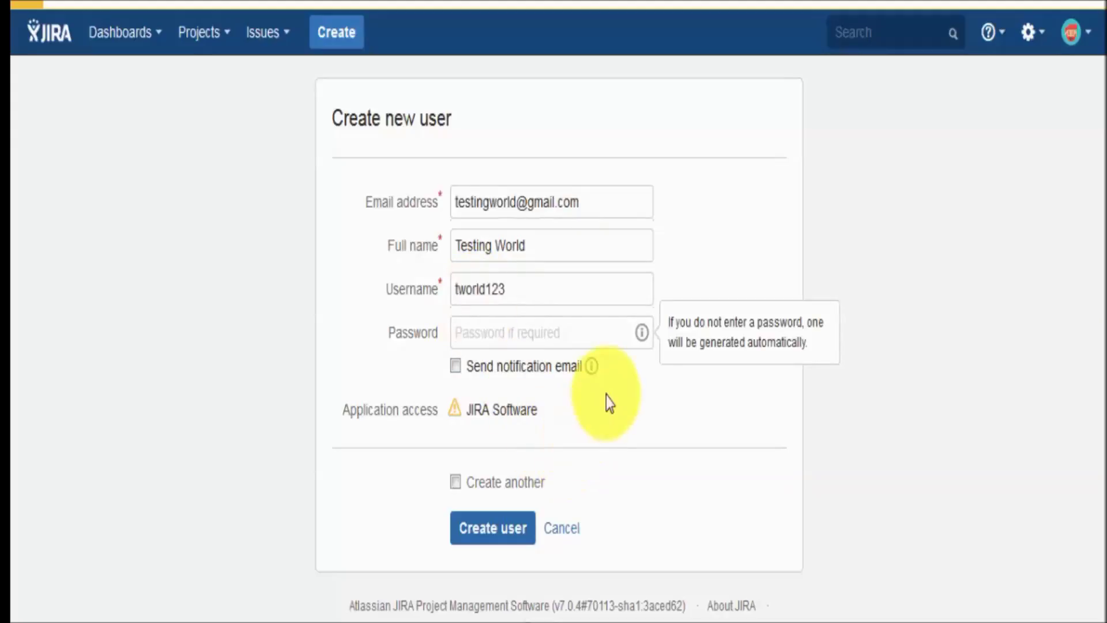
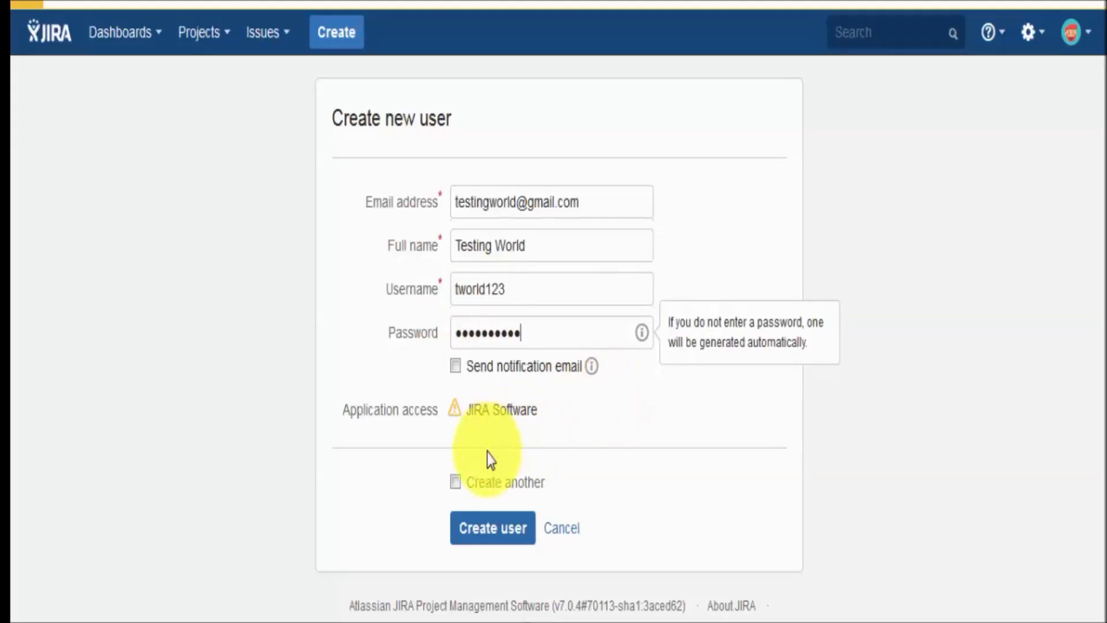
click(482, 528)
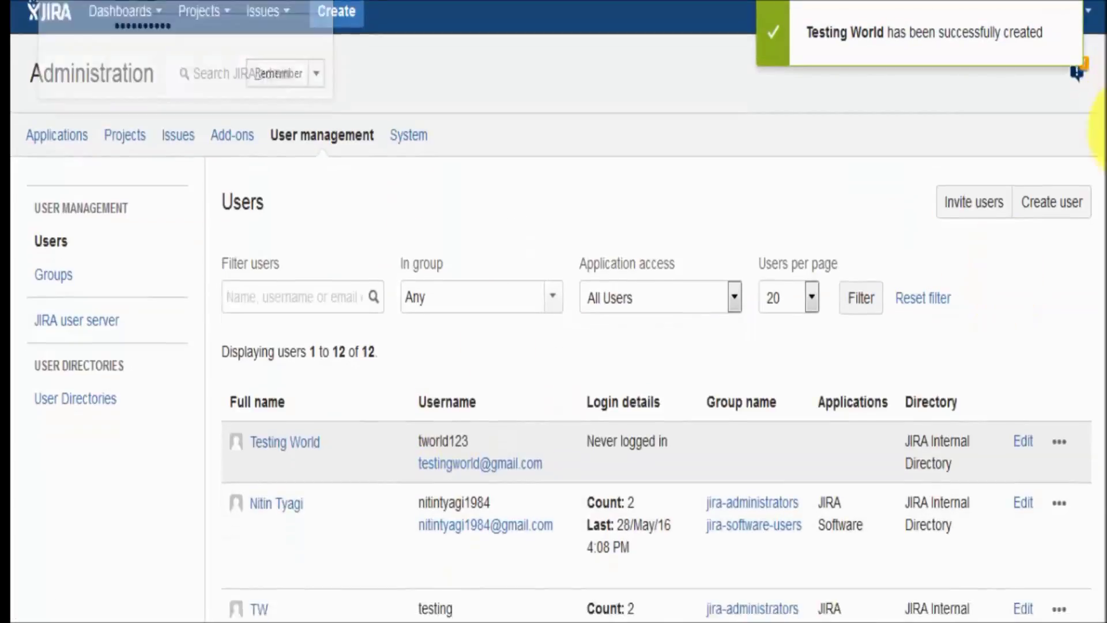
scroll(1099, 130, down, 2)
scroll(1098, 147, down, 1)
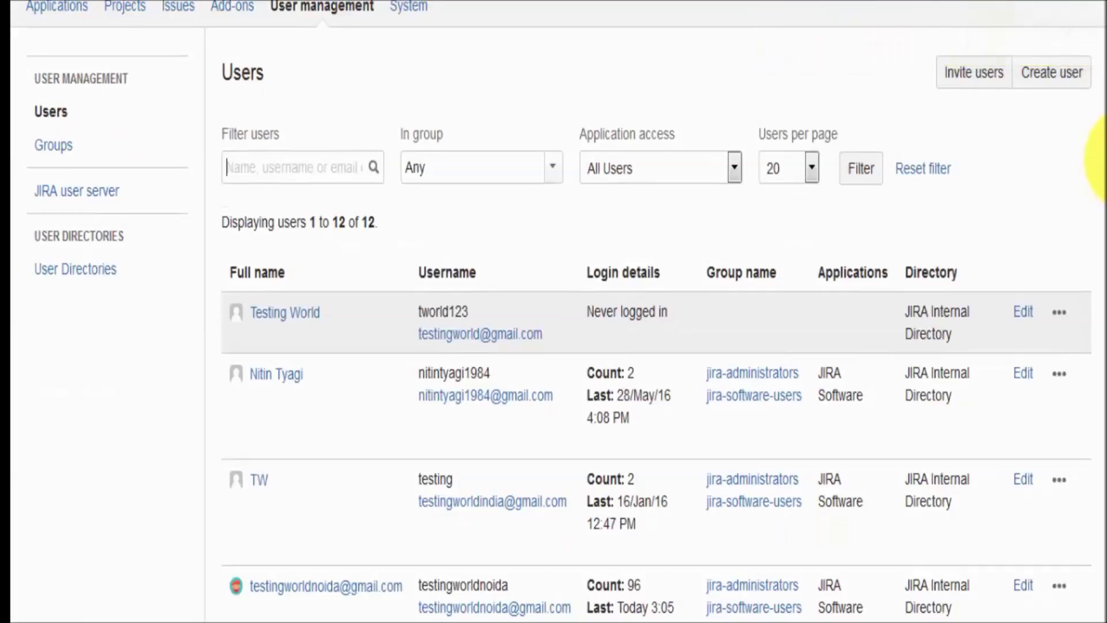
scroll(1097, 161, up, 2)
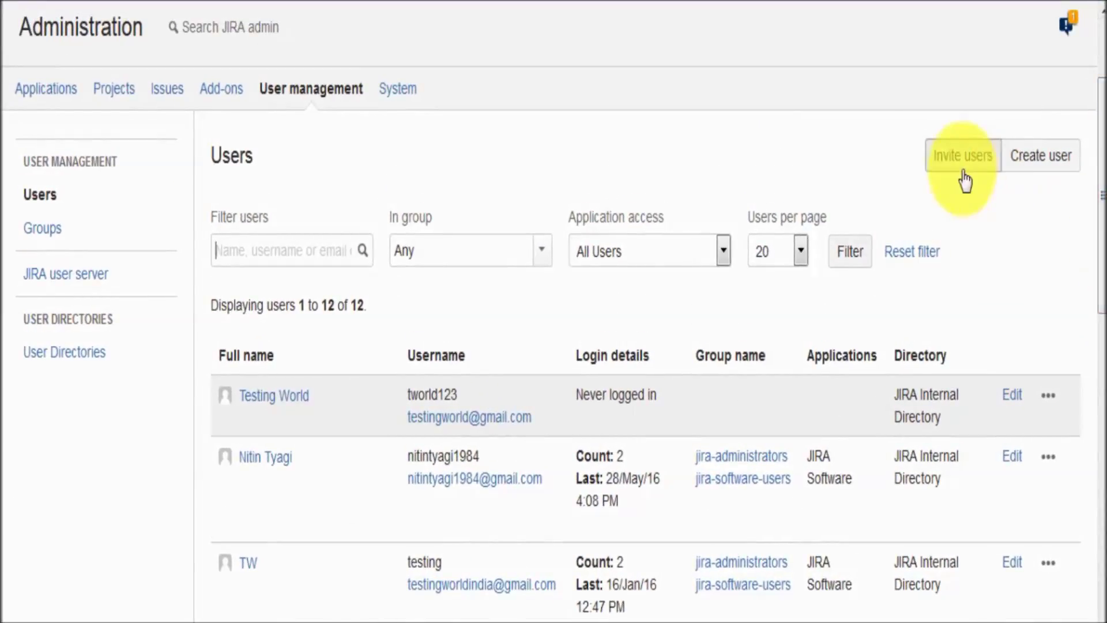
Open the Inventory Management System project settings from the administration Projects list
click(115, 89)
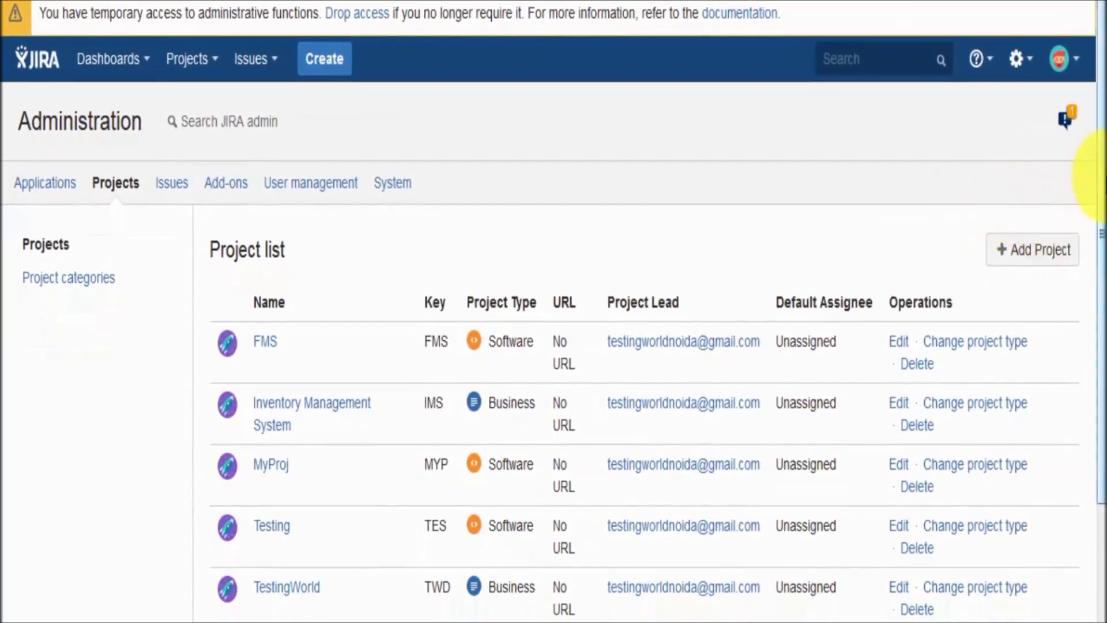
scroll(1087, 210, down, 2)
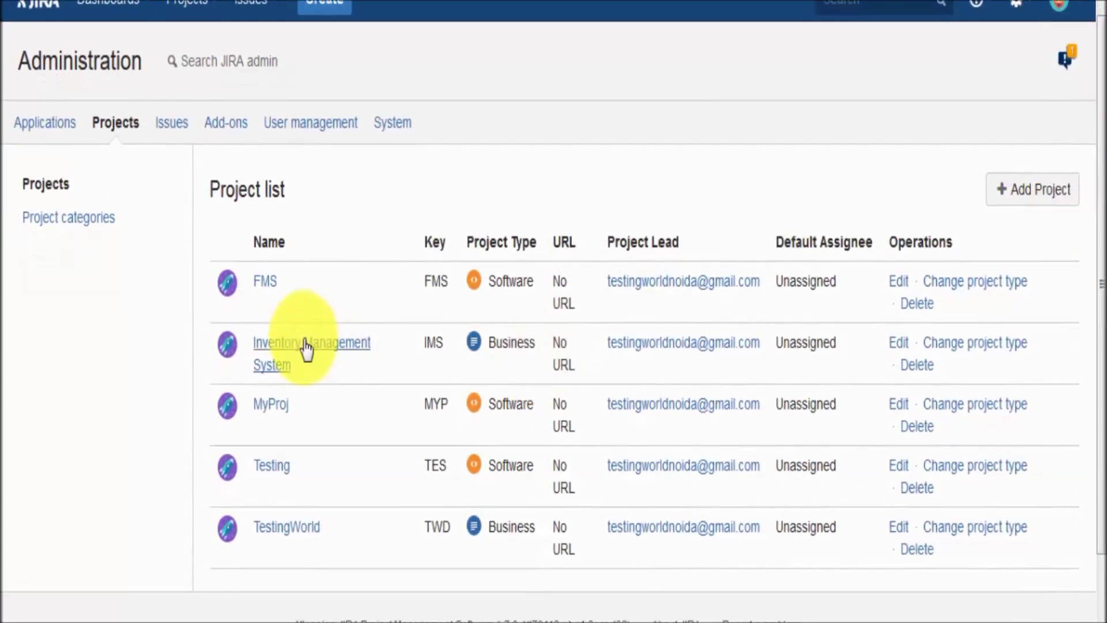
click(304, 349)
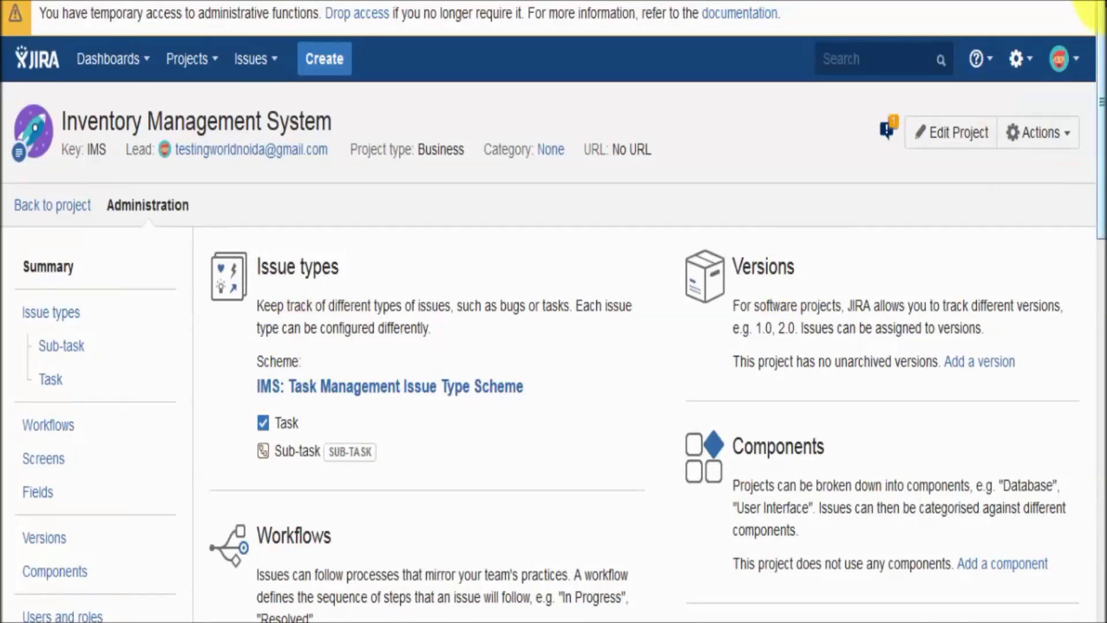
drag(1100, 87, 1101, 143)
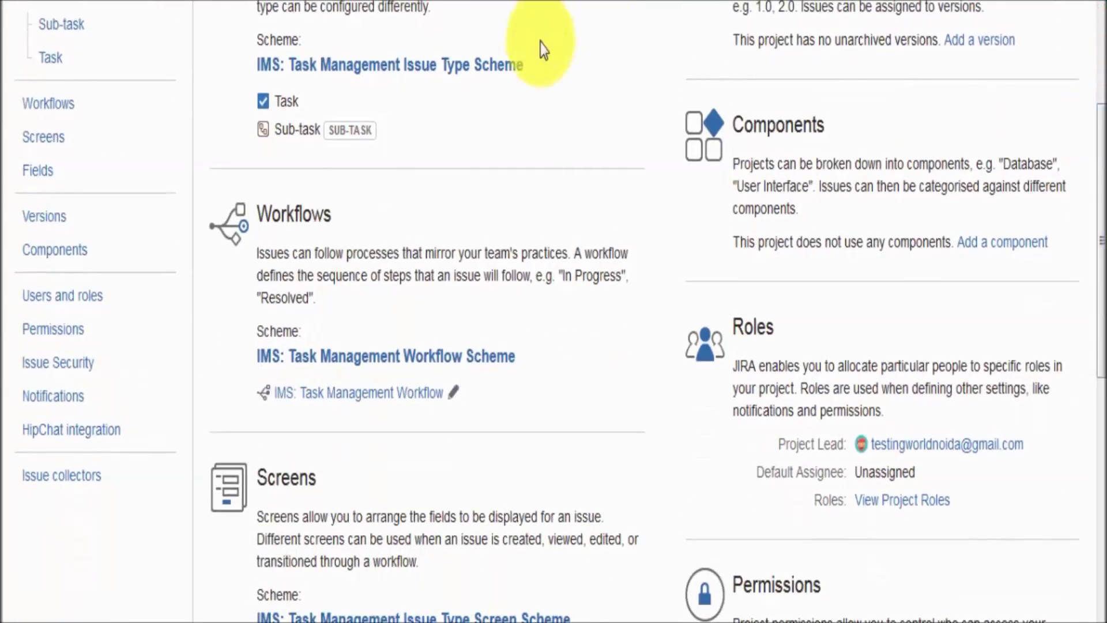
click(57, 298)
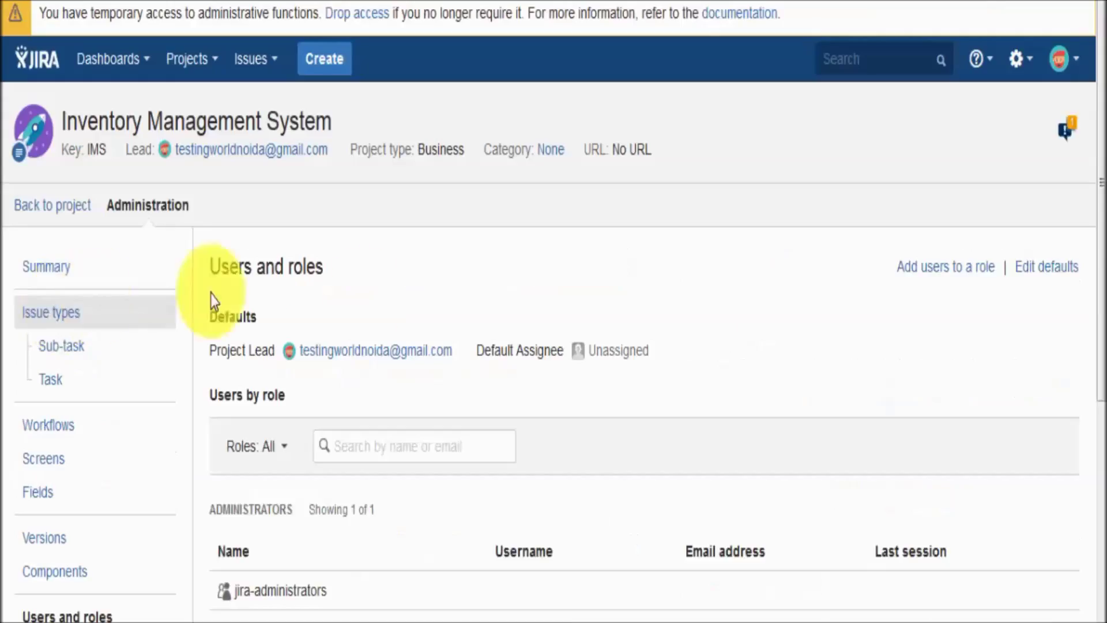
Add the user Testing World to the Inventory Management System project's Administrators role
click(967, 279)
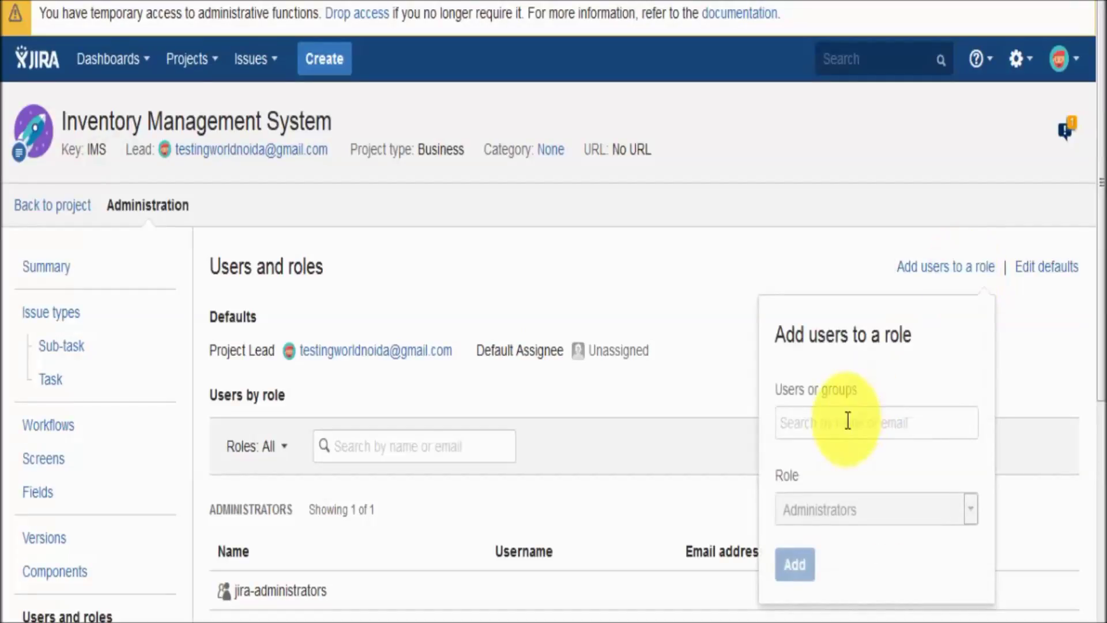
text(tw)
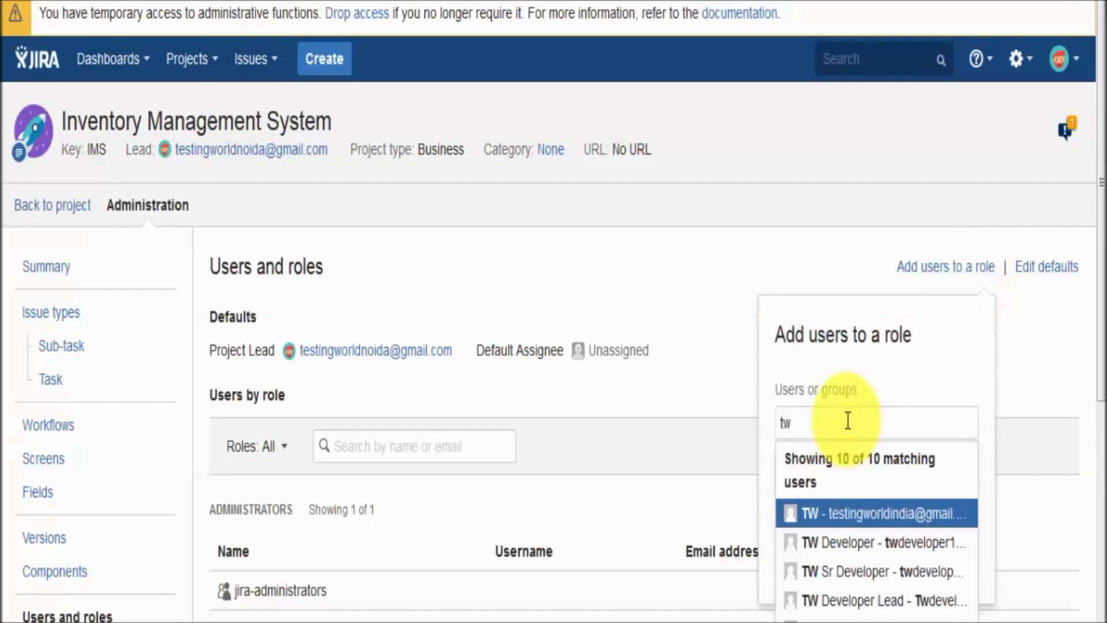
text(or)
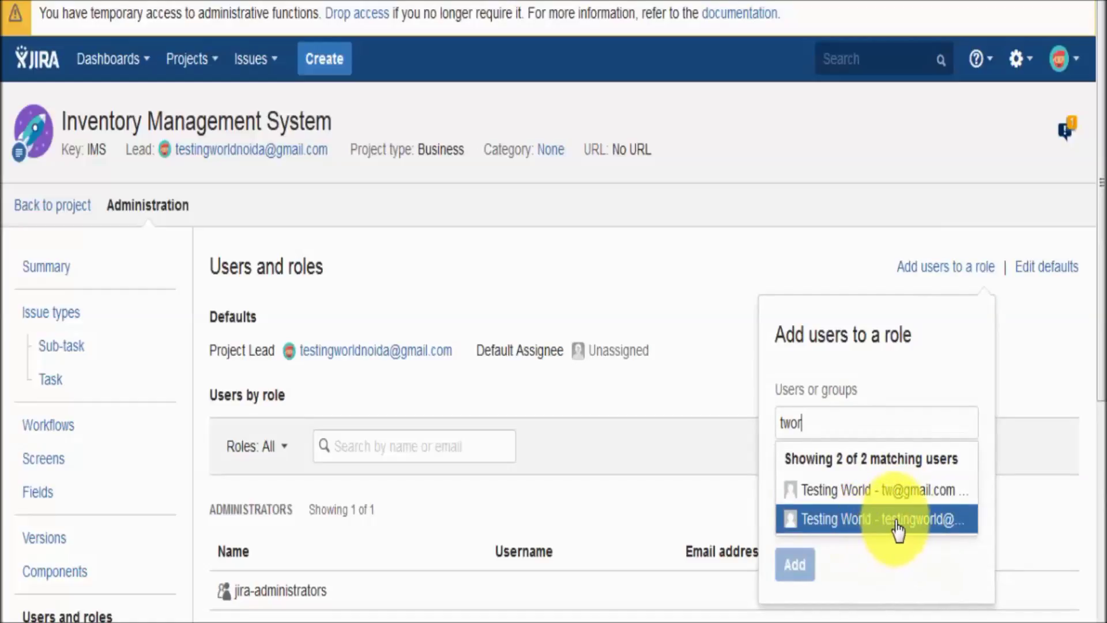
click(898, 519)
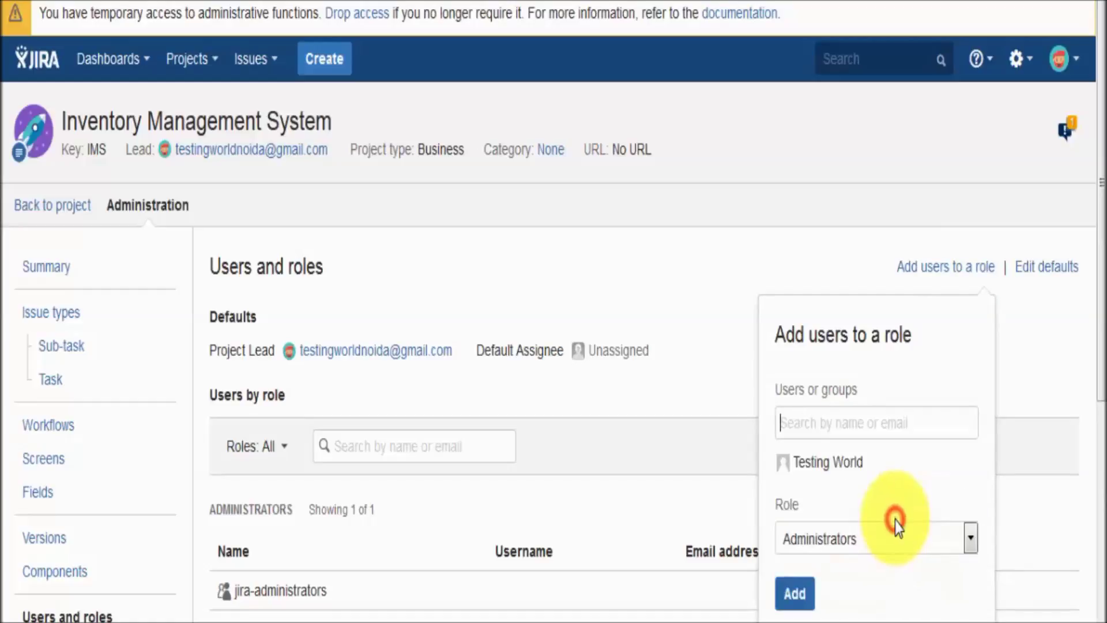
click(794, 597)
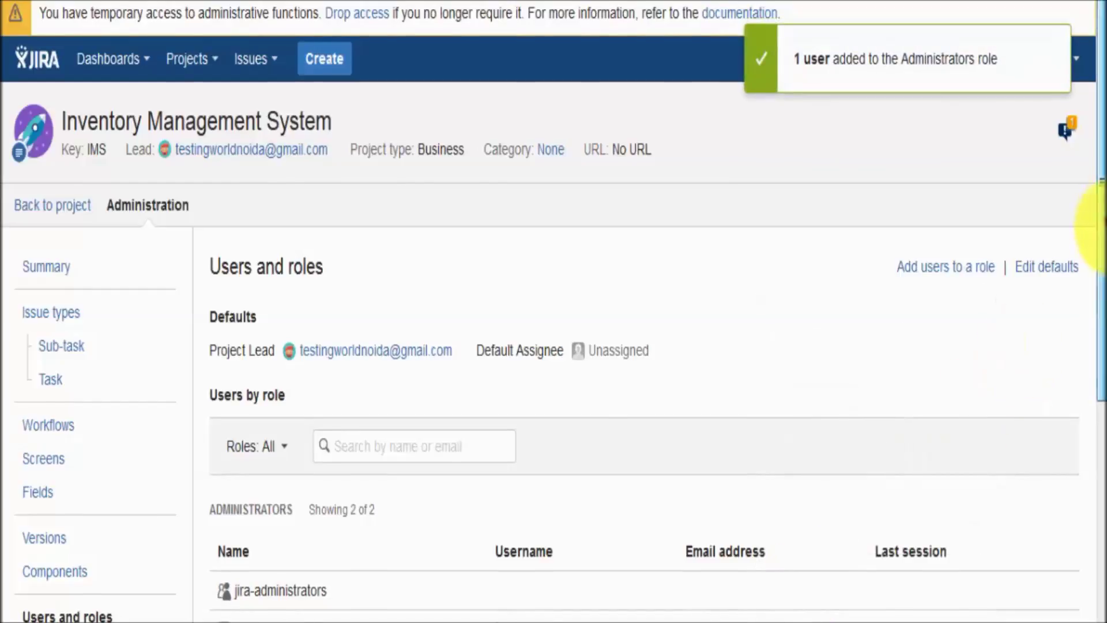
drag(1100, 208, 1097, 359)
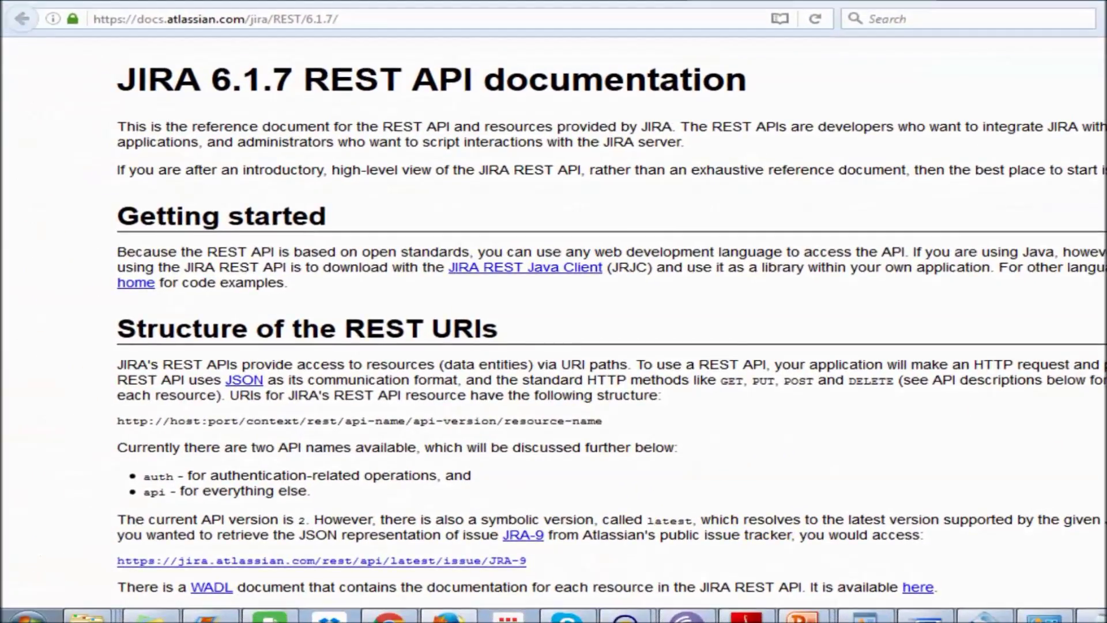
scroll(554, 347, down, 15)
scroll(554, 346, down, 2)
scroll(554, 347, up, 4)
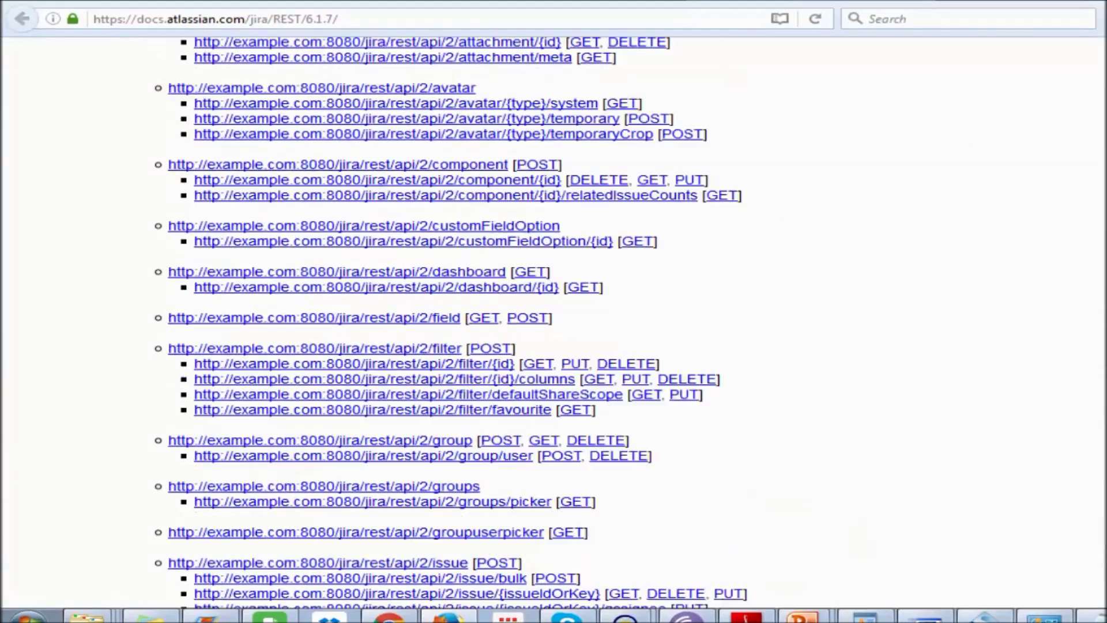
scroll(554, 347, up, 3)
scroll(554, 346, up, 3)
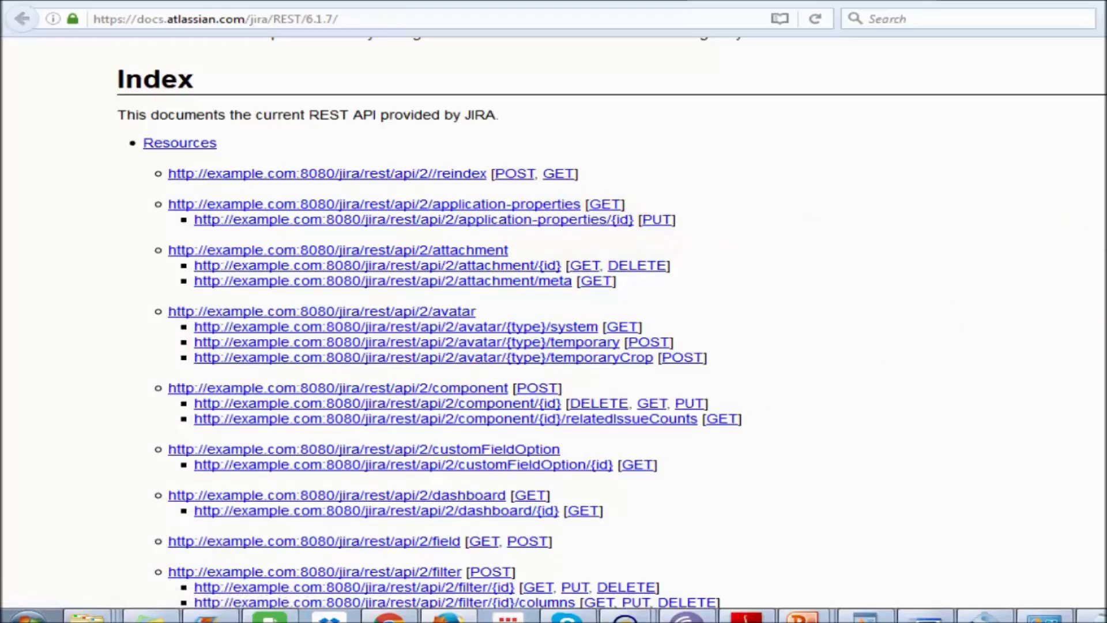
scroll(554, 346, down, 15)
scroll(555, 347, down, 3)
scroll(553, 347, up, 5)
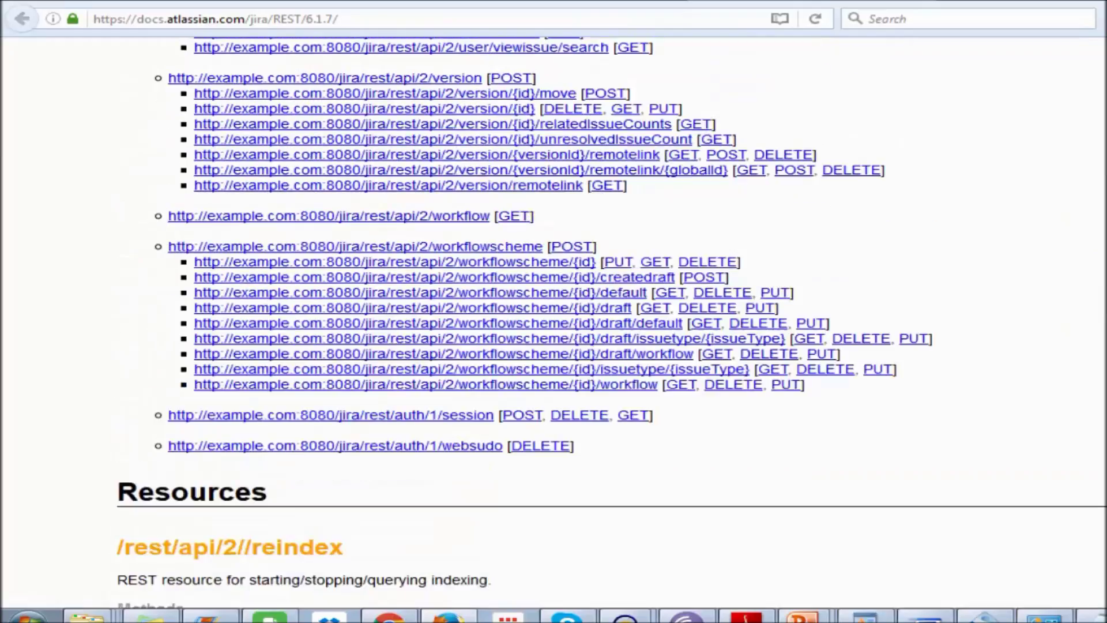
scroll(554, 347, up, 8)
scroll(554, 346, up, 3)
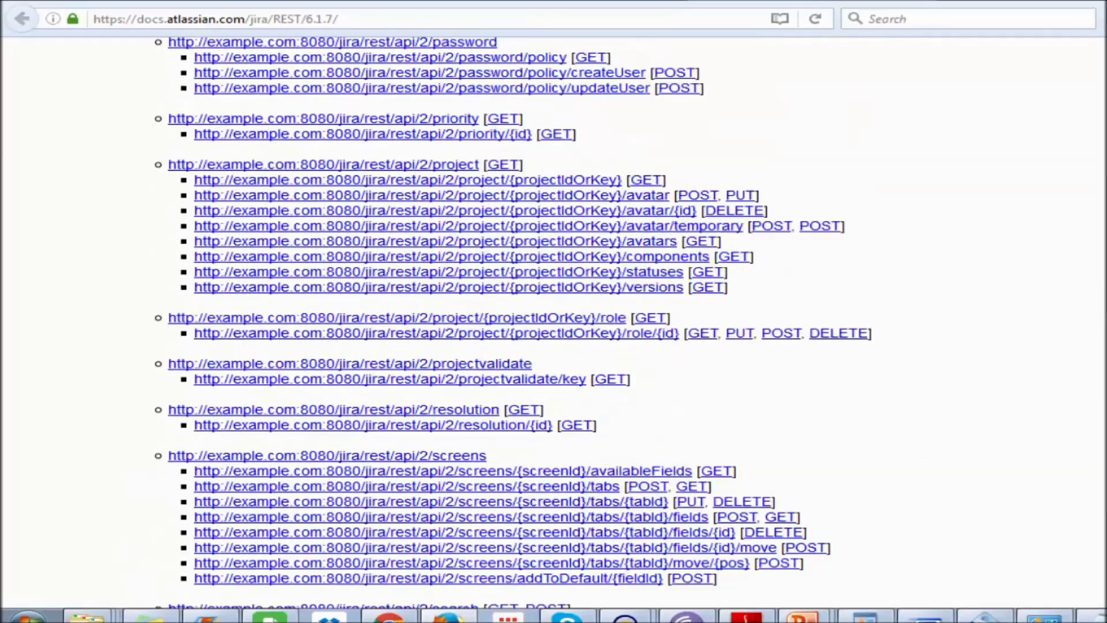